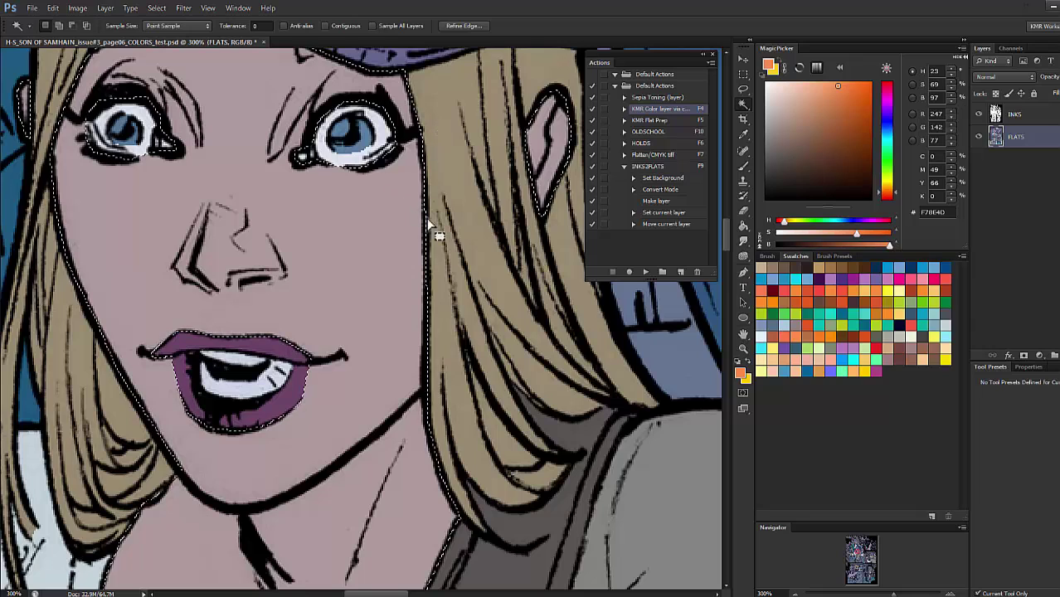
# Copy the selected skin onto a new layer and lasso a jagged shape over the cheek beside the hair.
pyautogui.hotkey('ctrl', 'shift', 'alt', 'n')
pyautogui.press('l')
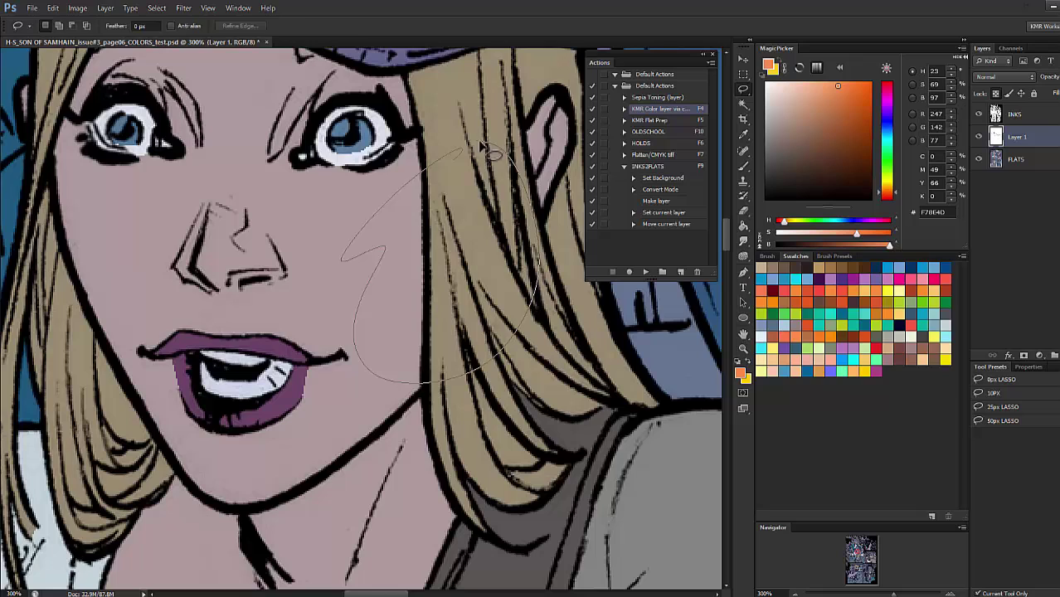
pyautogui.moveTo(480, 143); pyautogui.dragTo(461, 150)
pyautogui.press('b')
pyautogui.moveTo(398, 208); pyautogui.dragTo(373, 357)
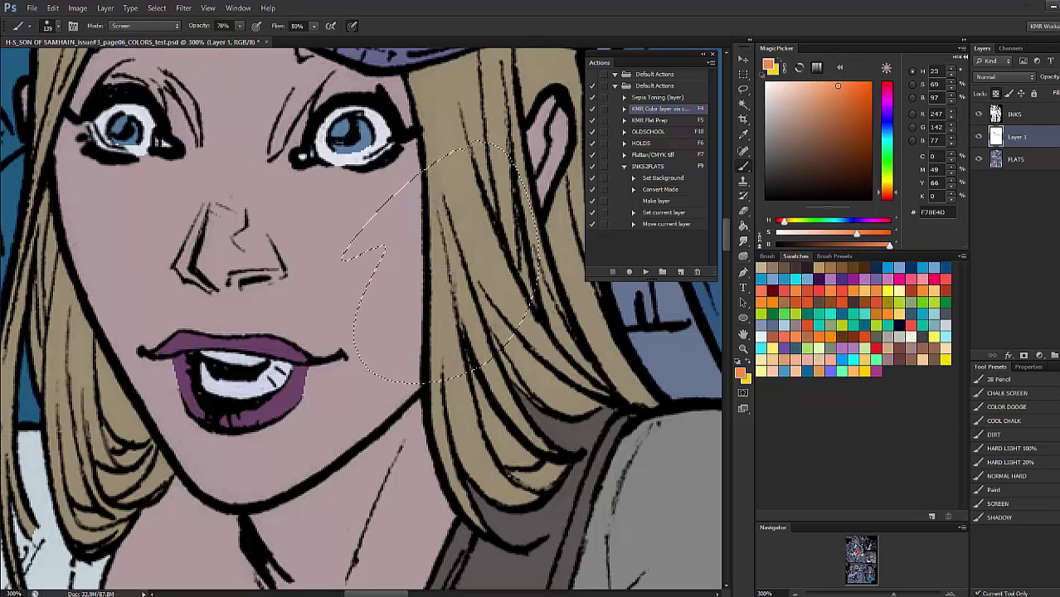
# Try a Paint Bucket fill inside the lassoed cheek shape, undo it and clear the selection.
pyautogui.press('g')
pyautogui.click(411, 239)
pyautogui.hotkey('ctrl', 'z')
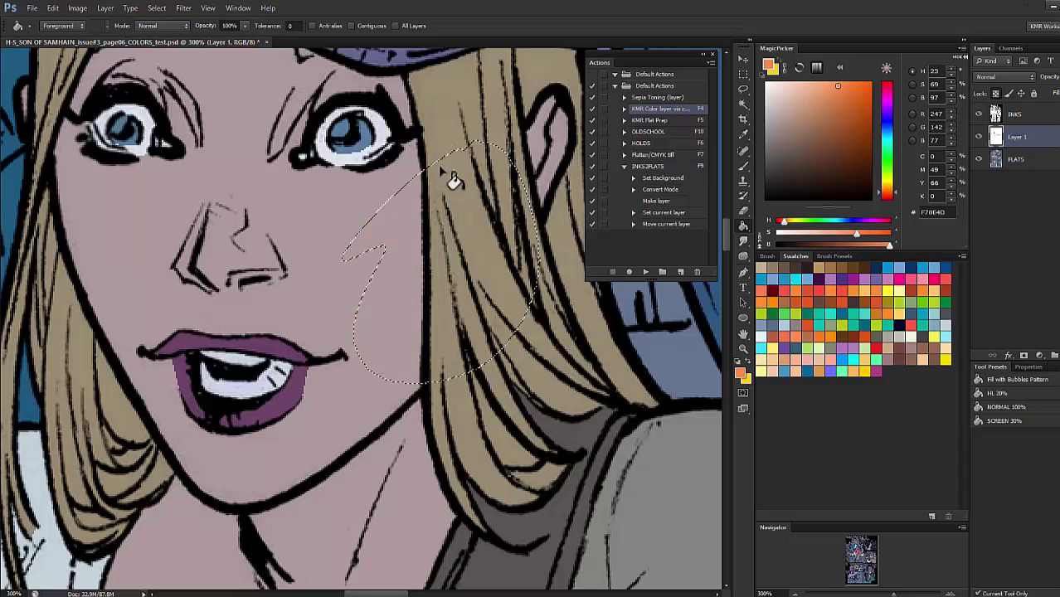
pyautogui.hotkey('ctrl', 'd')
pyautogui.press('l')
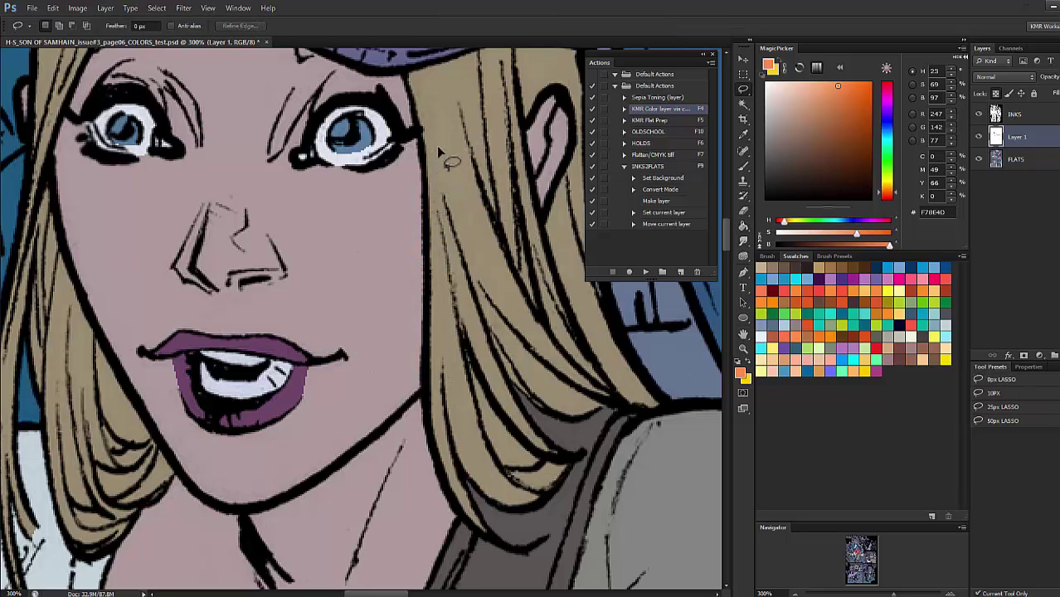
# Lasso a new jagged shape over the cheek and fill it with orange F78E4D on the skin layer.
pyautogui.moveTo(513, 263); pyautogui.dragTo(447, 146)
pyautogui.press('b')
pyautogui.moveTo(477, 389)
pyautogui.mouseDown()
pyautogui.moveTo(448, 357)
pyautogui.moveTo(448, 265)
pyautogui.moveTo(390, 373)
pyautogui.mouseUp()
pyautogui.press('Delete')
pyautogui.press('g')
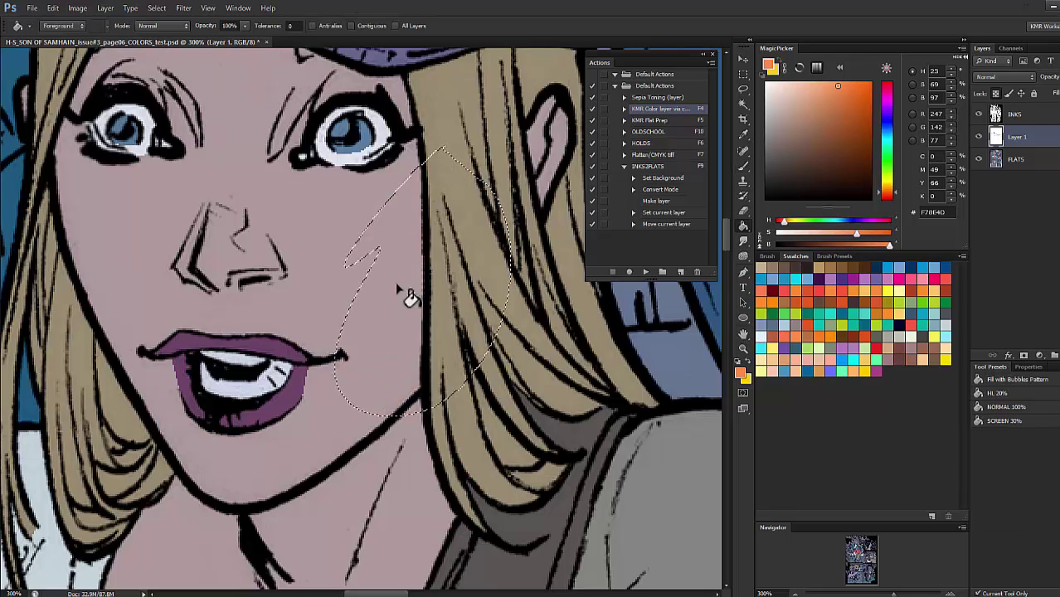
pyautogui.click(427, 322)
pyautogui.press('l')
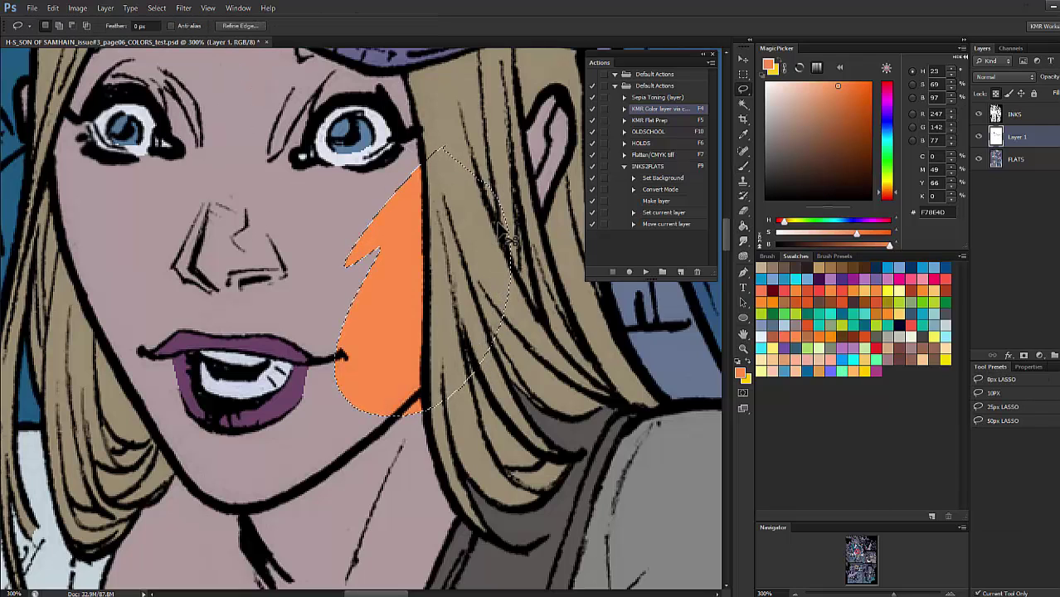
# Undo the orange cheek fill, the lasso shapes and the copied skin layer, back to the skin selection on FLATS.
pyautogui.hotkey('ctrl', 'z')
pyautogui.hotkey('ctrl', 'd')
pyautogui.hotkey('ctrl', 'alt', 'z')
pyautogui.hotkey('ctrl', 'alt', 'z')
pyautogui.hotkey('ctrl', 'alt', 'z')
pyautogui.hotkey('ctrl', 'alt', 'z')
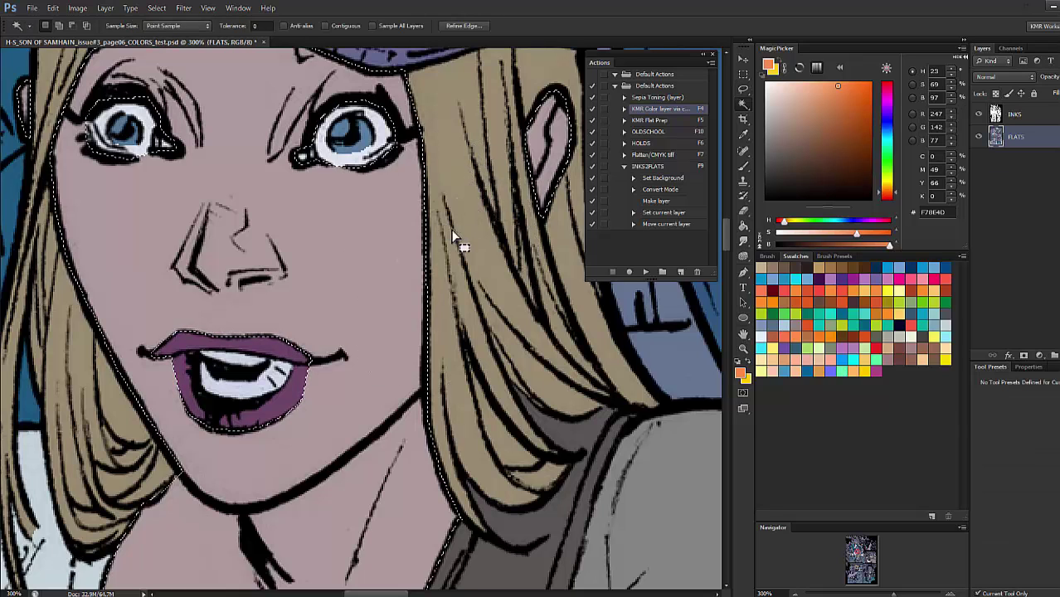
# Lasso an area across the cheek and hair, try filling the copied hair inside it with orange F78E4D, and undo the fill.
pyautogui.moveTo(330, 239)
pyautogui.mouseDown()
pyautogui.moveTo(516, 171)
pyautogui.moveTo(496, 152)
pyautogui.mouseUp()
pyautogui.press('b')
pyautogui.press('g')
pyautogui.click(478, 179)
pyautogui.hotkey('ctrl', 'z')
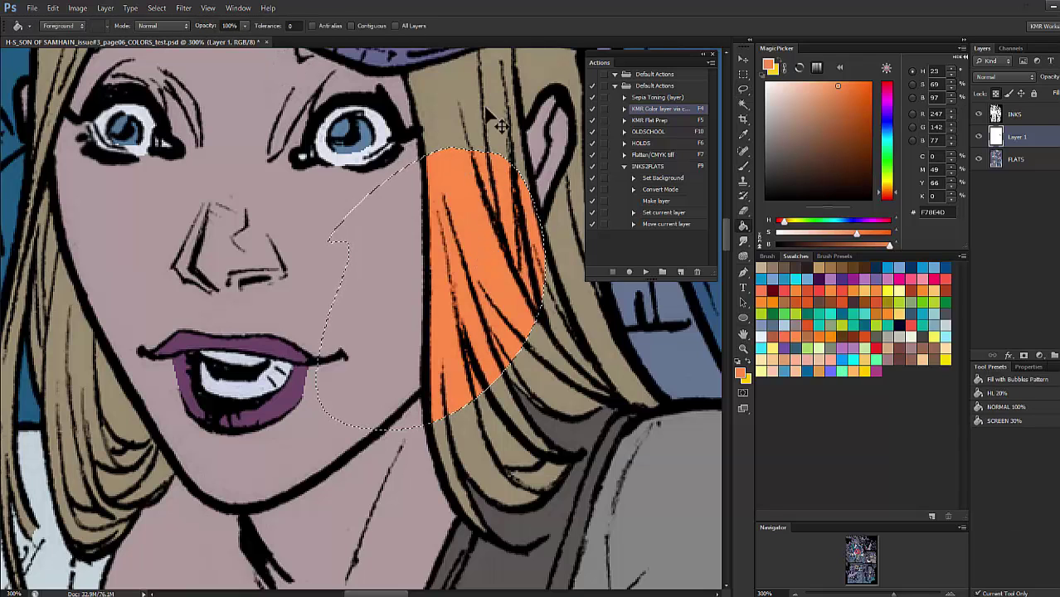
# Try brushing an orange Screen-mode glow over the lassoed hair, undo it and clear the selection.
pyautogui.press('b')
pyautogui.moveTo(457, 217); pyautogui.dragTo(489, 374)
pyautogui.moveTo(489, 315); pyautogui.dragTo(452, 183)
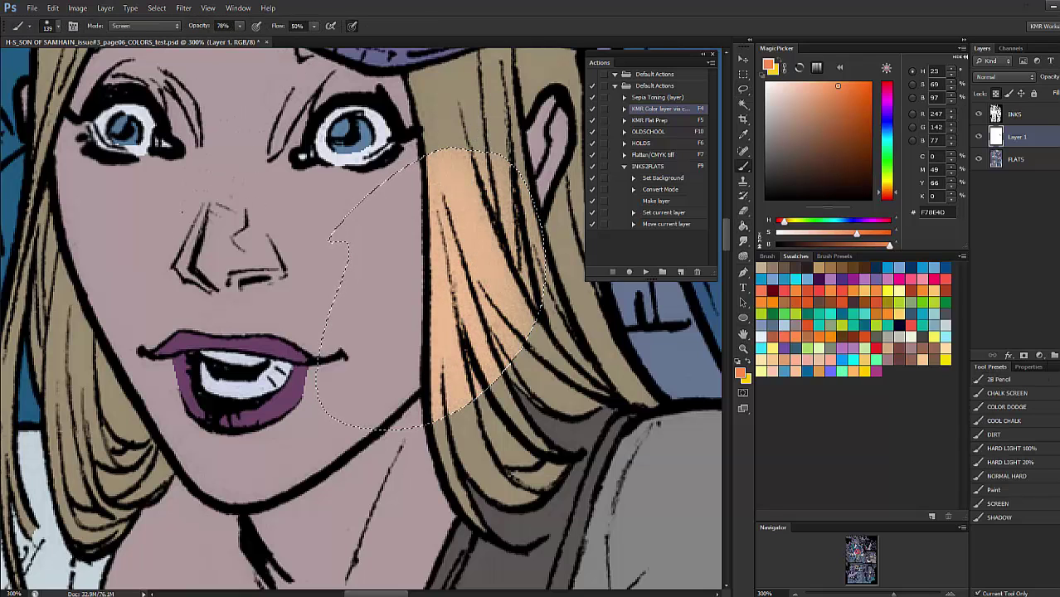
pyautogui.hotkey('ctrl', 'z')
pyautogui.hotkey('ctrl', 'd')
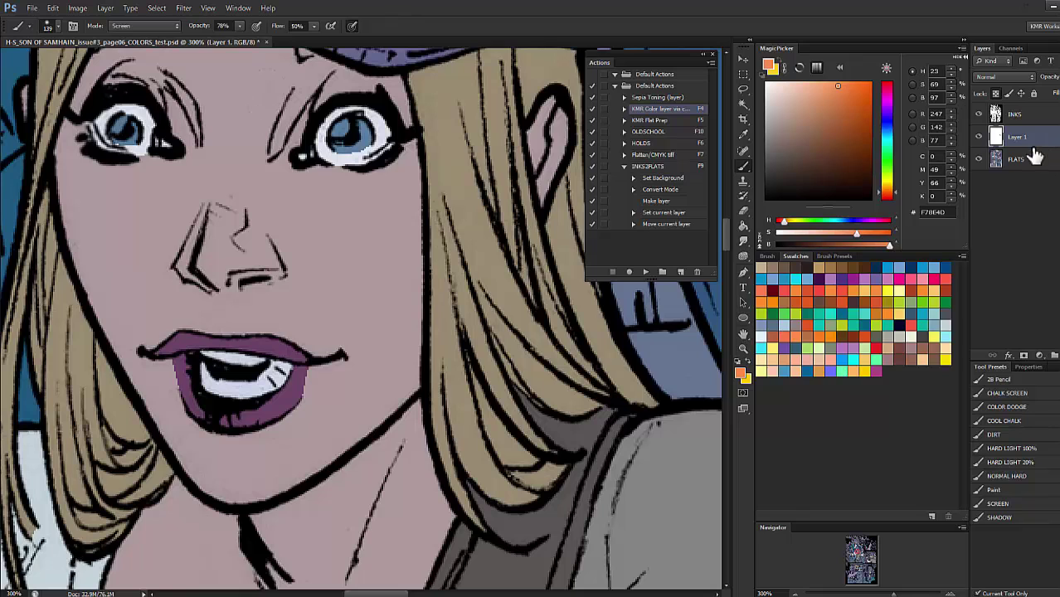
# Select the skin colour on the FLATS layer with the Magic Wand and copy it onto a new layer.
pyautogui.hotkey('ctrl', 'shift', 'd')
pyautogui.press('l')
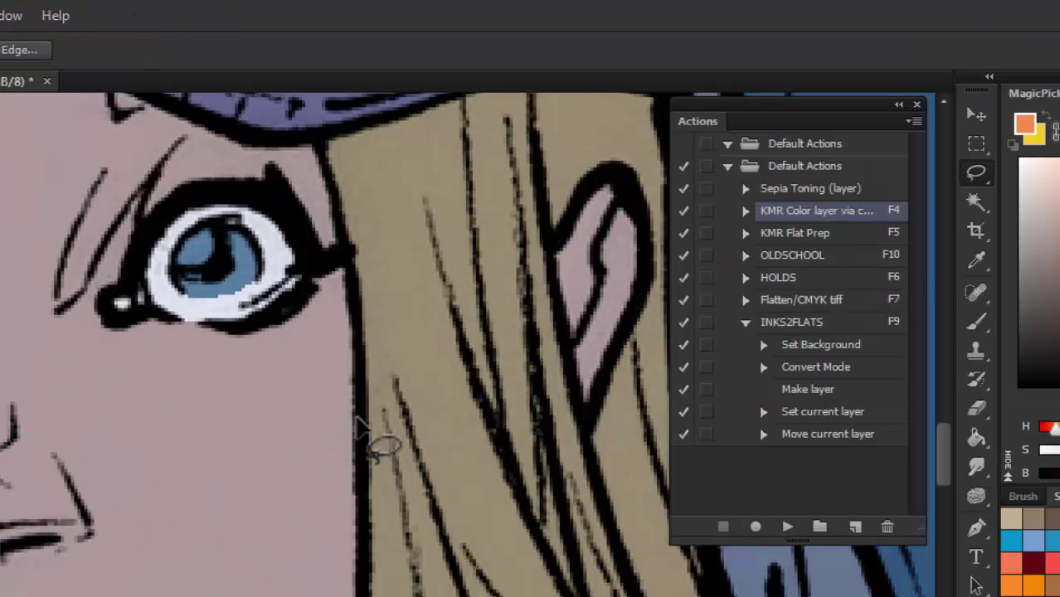
pyautogui.hotkey('ctrl', 'd')
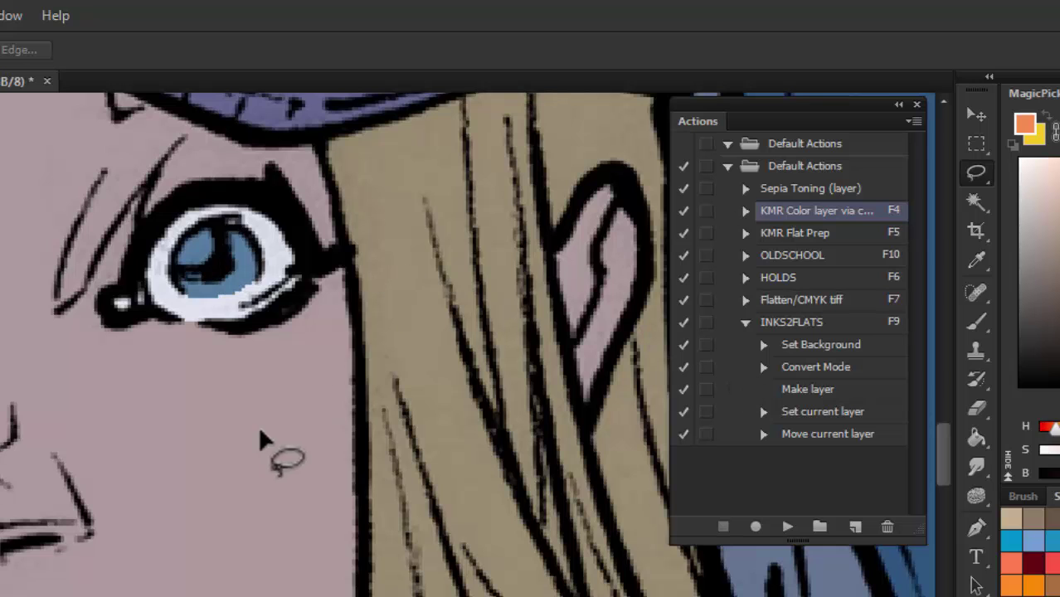
pyautogui.press('w')
pyautogui.click(288, 421)
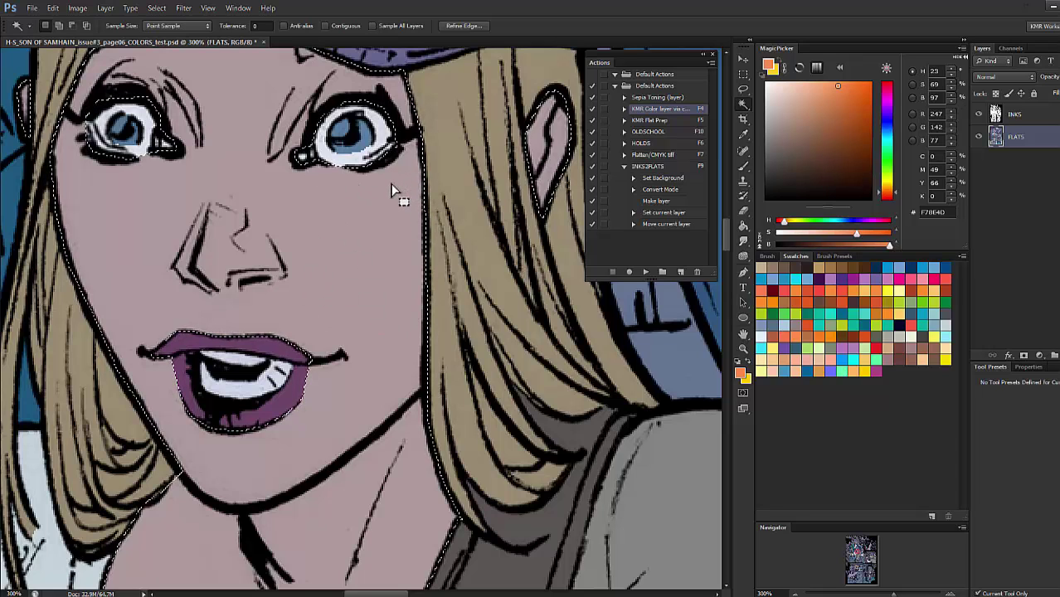
pyautogui.hotkey('ctrl', 'd')
pyautogui.hotkey('ctrl', 'shift', 'alt', 'n')
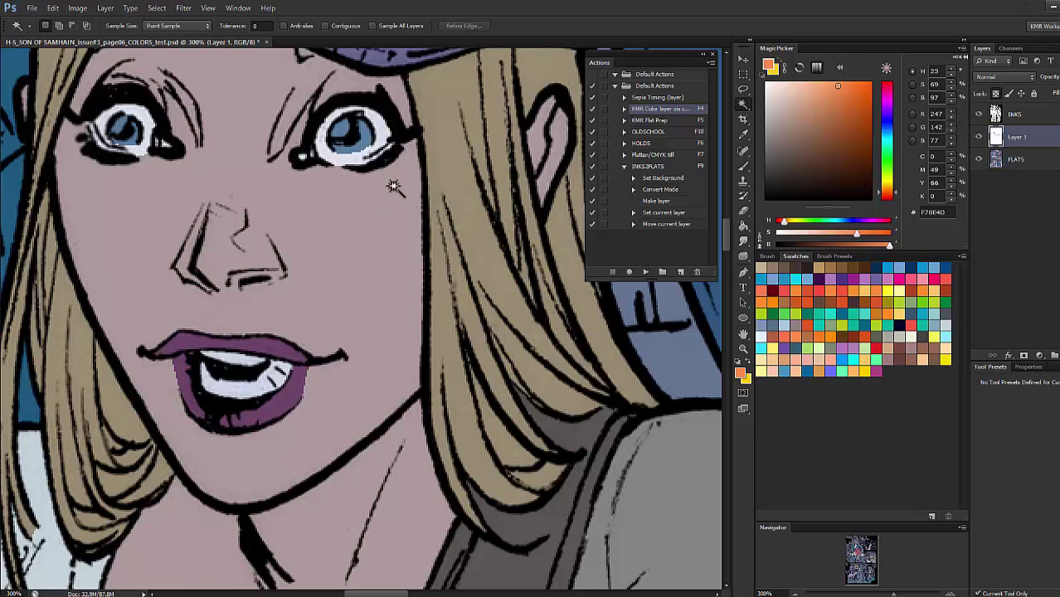
# Try brushing an orange Screen-mode glow freely over the face and neck skin, and undo the strokes.
pyautogui.press('b')
pyautogui.moveTo(407, 199)
pyautogui.mouseDown()
pyautogui.moveTo(386, 307)
pyautogui.moveTo(386, 224)
pyautogui.moveTo(374, 398)
pyautogui.mouseUp()
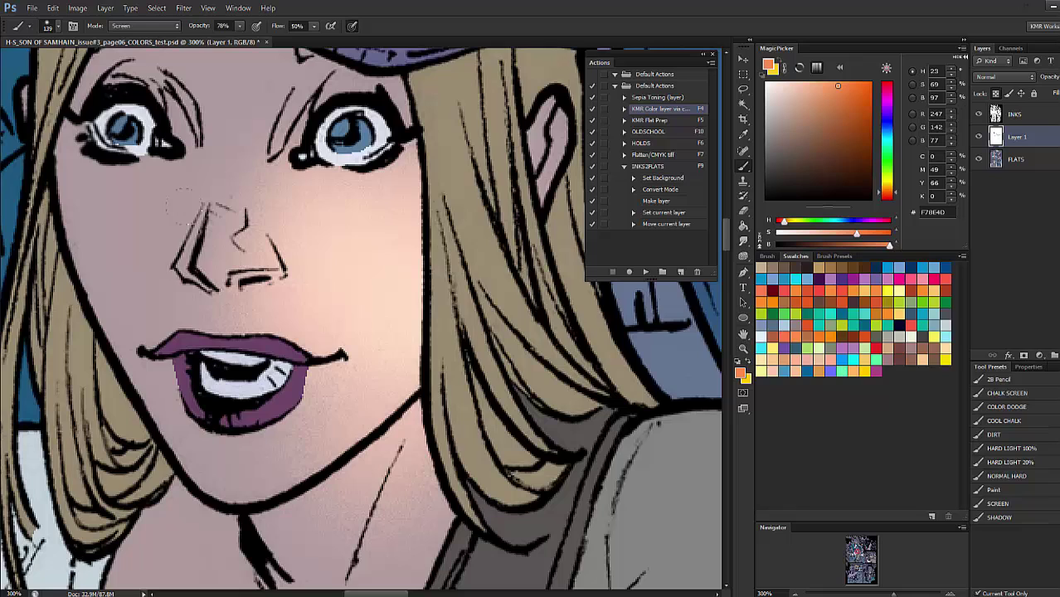
pyautogui.moveTo(266, 389)
pyautogui.mouseDown()
pyautogui.moveTo(212, 264)
pyautogui.moveTo(187, 489)
pyautogui.mouseUp()
pyautogui.hotkey('ctrl', 'alt', 'z')
pyautogui.hotkey('ctrl', 'alt', 'z')
pyautogui.hotkey('ctrl', 'alt', 'z')
pyautogui.hotkey('ctrl', 'alt', 'z')
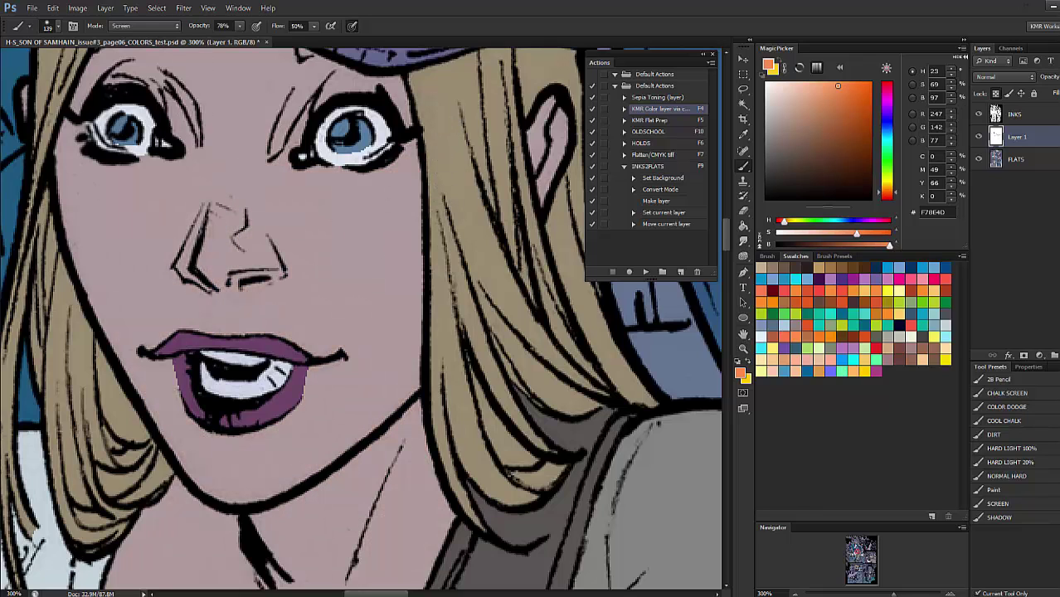
# Lasso the cheek, try brushing an orange glow inside the selection, undo the stroke and deselect.
pyautogui.press('l')
pyautogui.moveTo(383, 440); pyautogui.dragTo(461, 269)
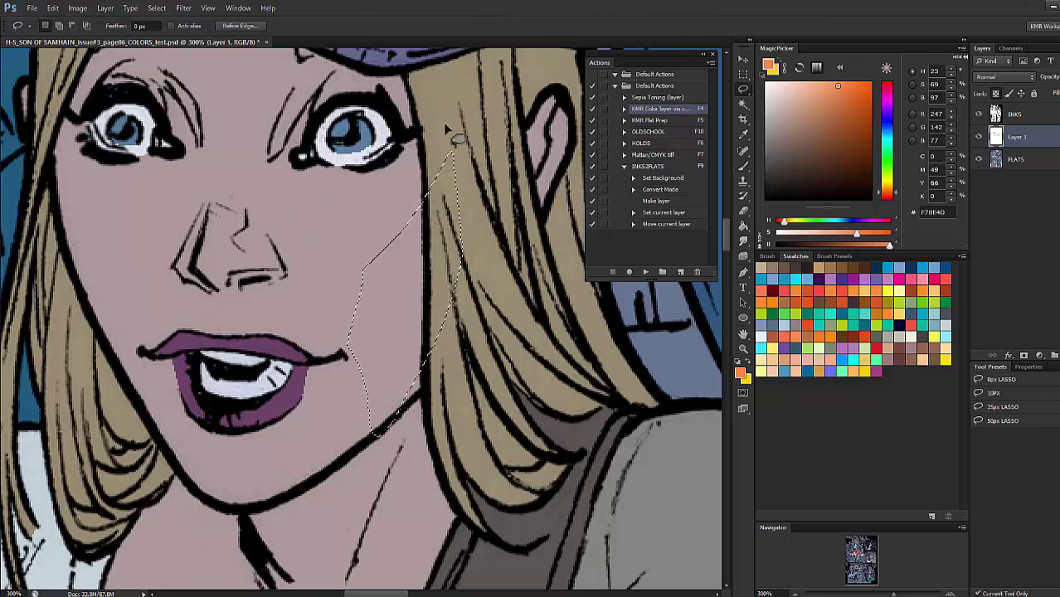
pyautogui.press('b')
pyautogui.moveTo(382, 182); pyautogui.dragTo(365, 274)
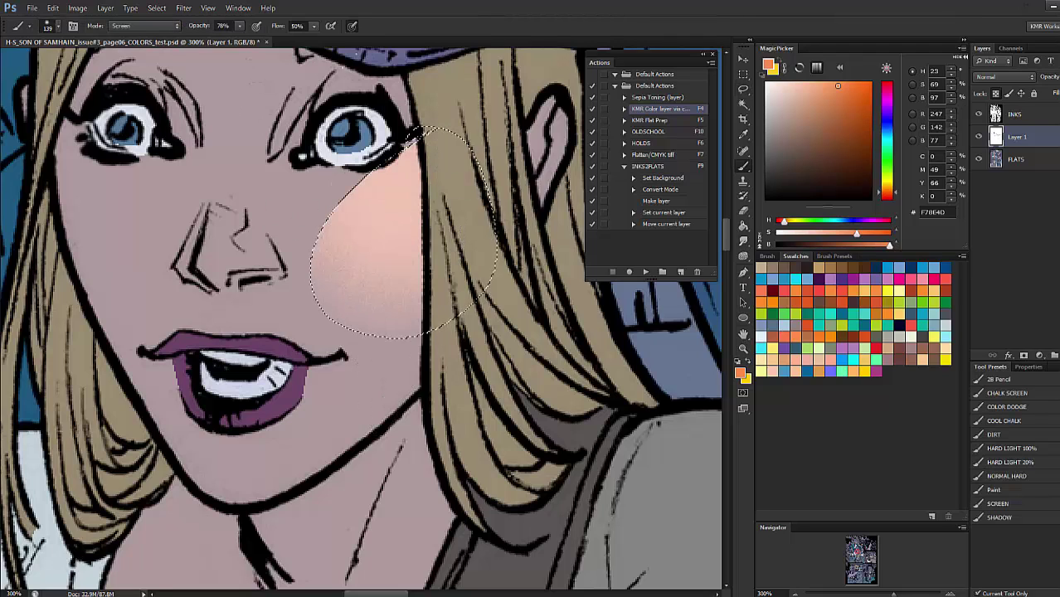
pyautogui.hotkey('ctrl', 'z')
pyautogui.press('l')
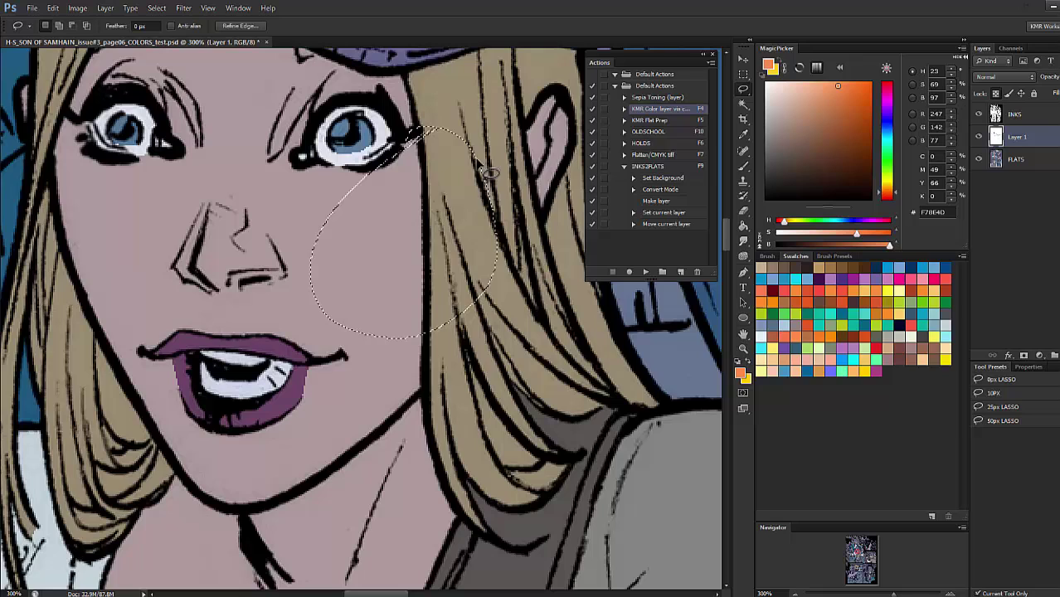
pyautogui.hotkey('ctrl', 'd')
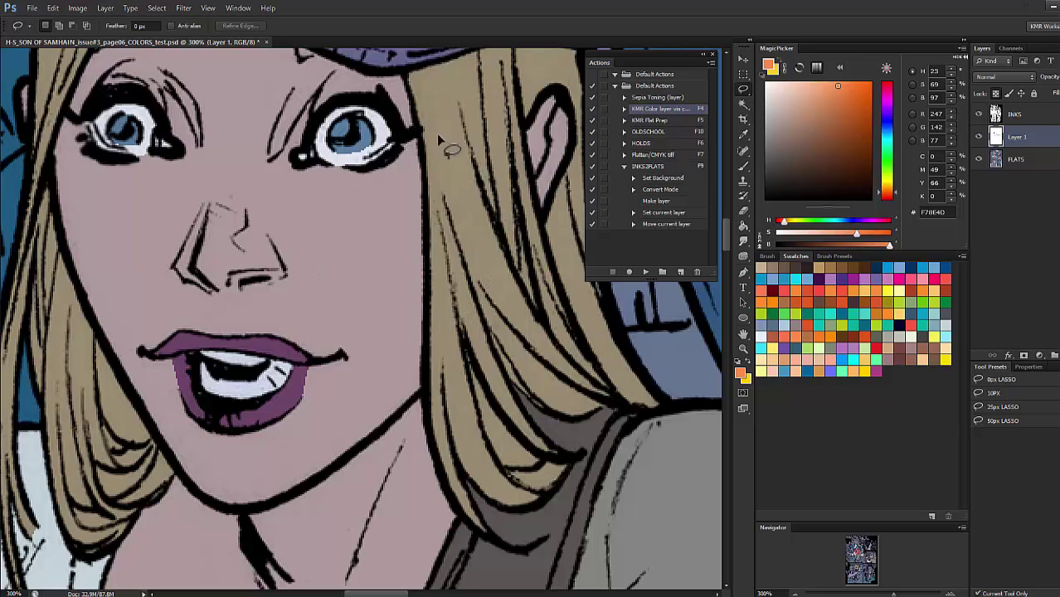
# Delete Layer 1 and copy the skin colour from FLATS onto a new layer using a Magic Wand selection.
pyautogui.rightClick(1031, 144)
pyautogui.click(1035, 190)
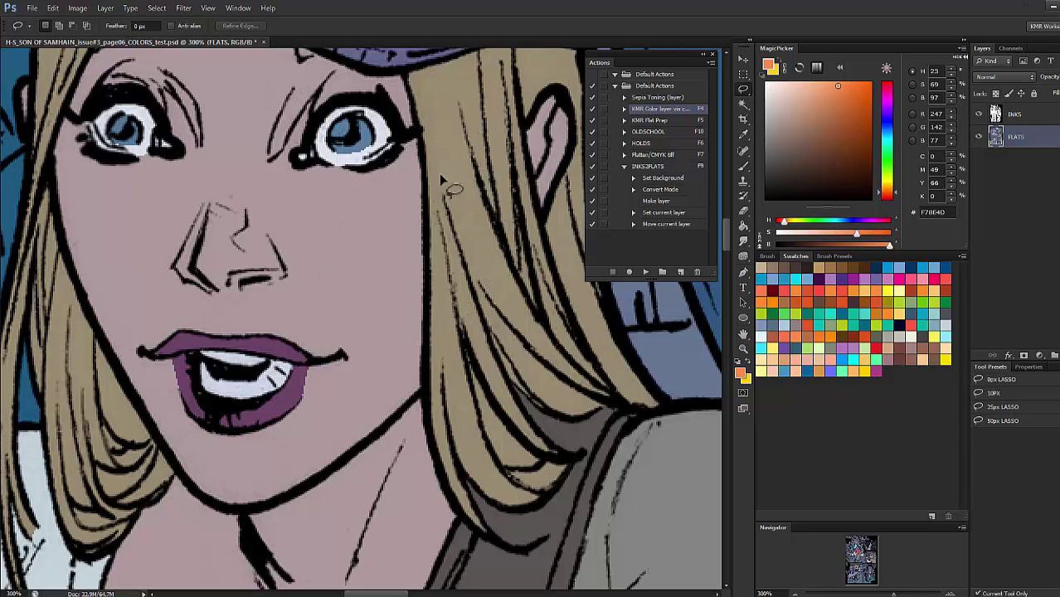
pyautogui.press('w')
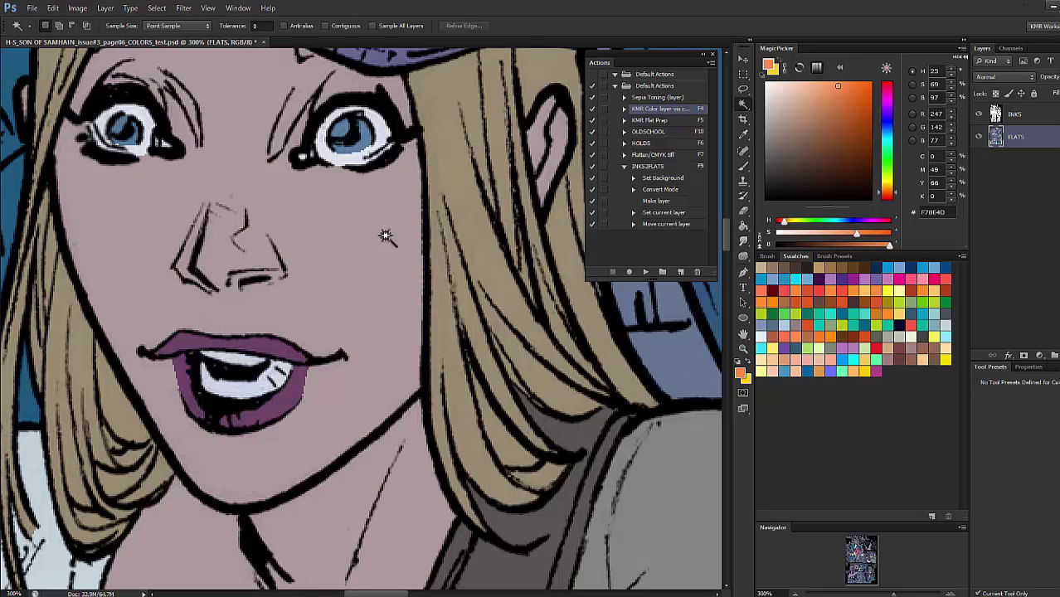
pyautogui.click(408, 201)
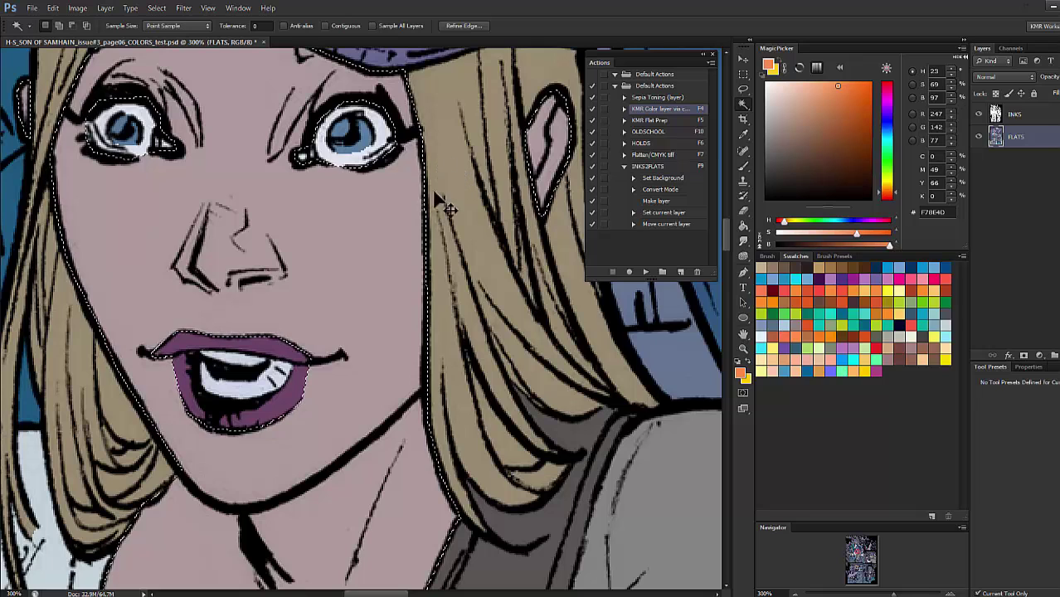
pyautogui.hotkey('ctrl', 'j')
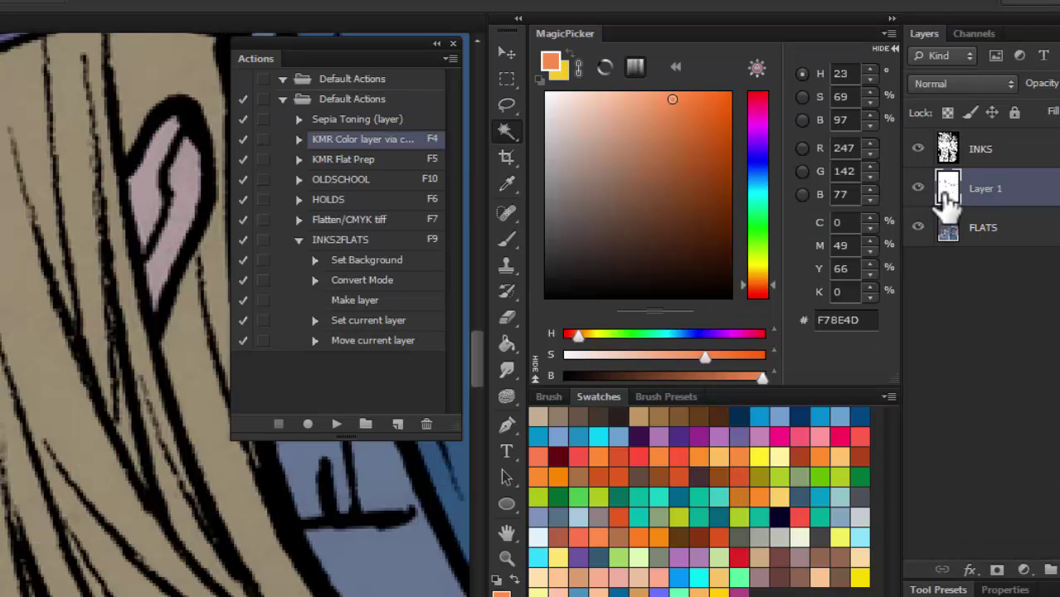
# Toggle the visibility of FLATS and Layer 1 to examine the copied skin by itself, ending with Layer 1 active.
pyautogui.click(977, 159)
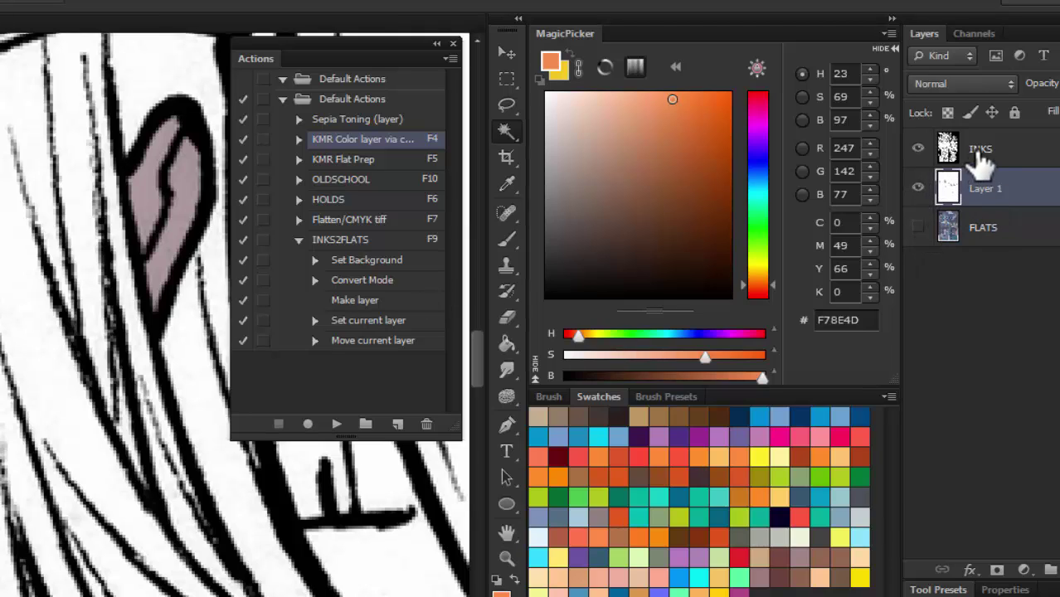
pyautogui.click(921, 189)
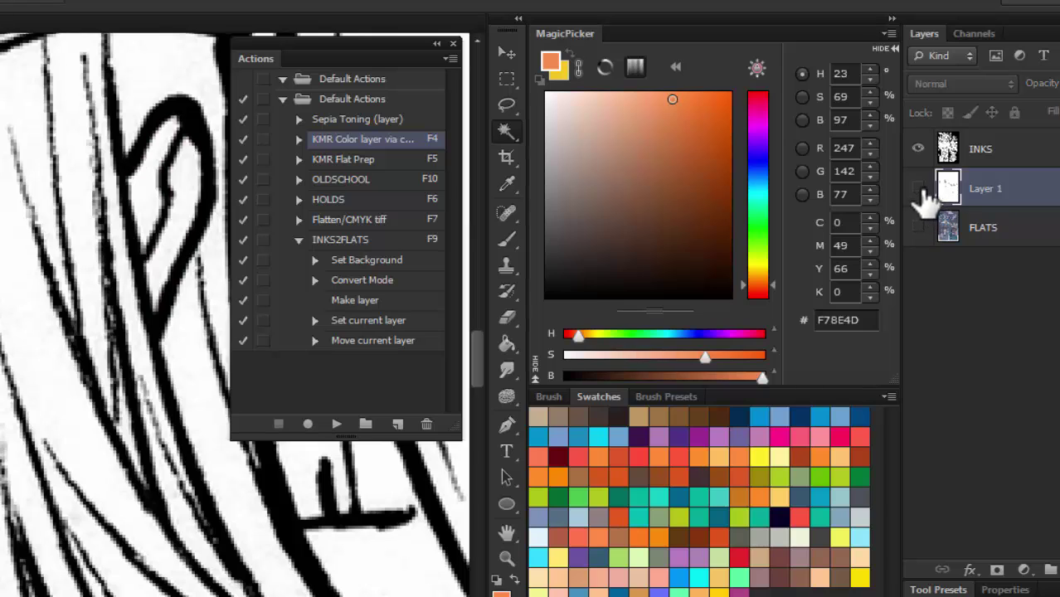
pyautogui.click(921, 189)
pyautogui.click(920, 189)
pyautogui.click(921, 189)
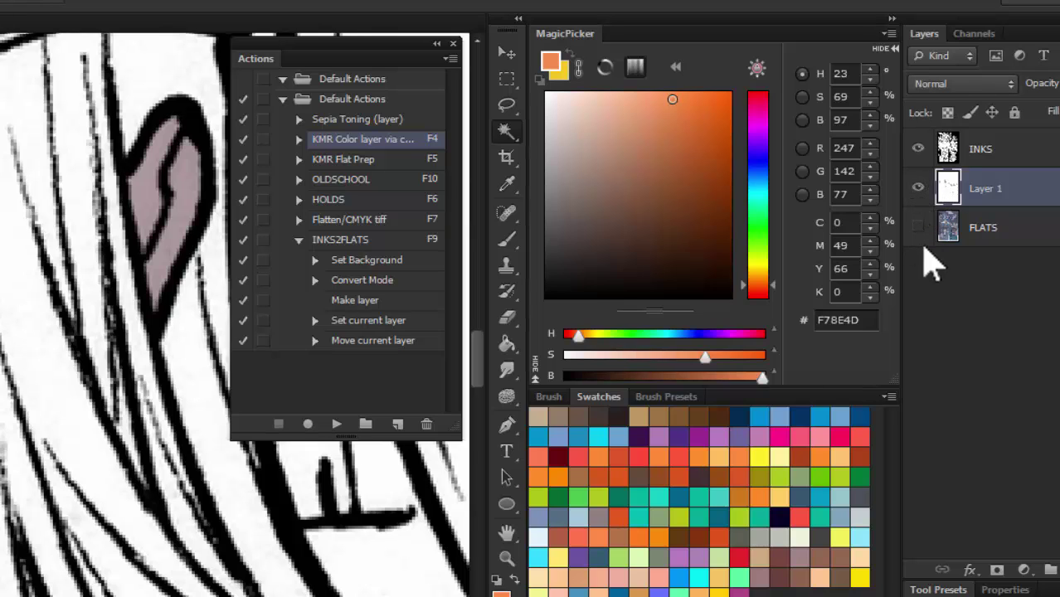
pyautogui.click(919, 227)
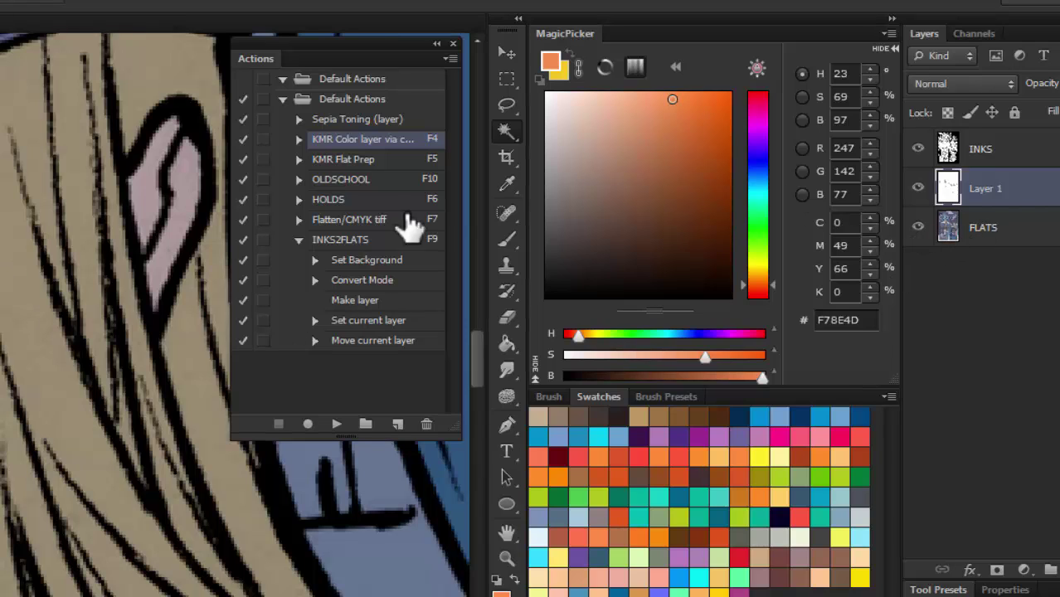
pyautogui.click(966, 232)
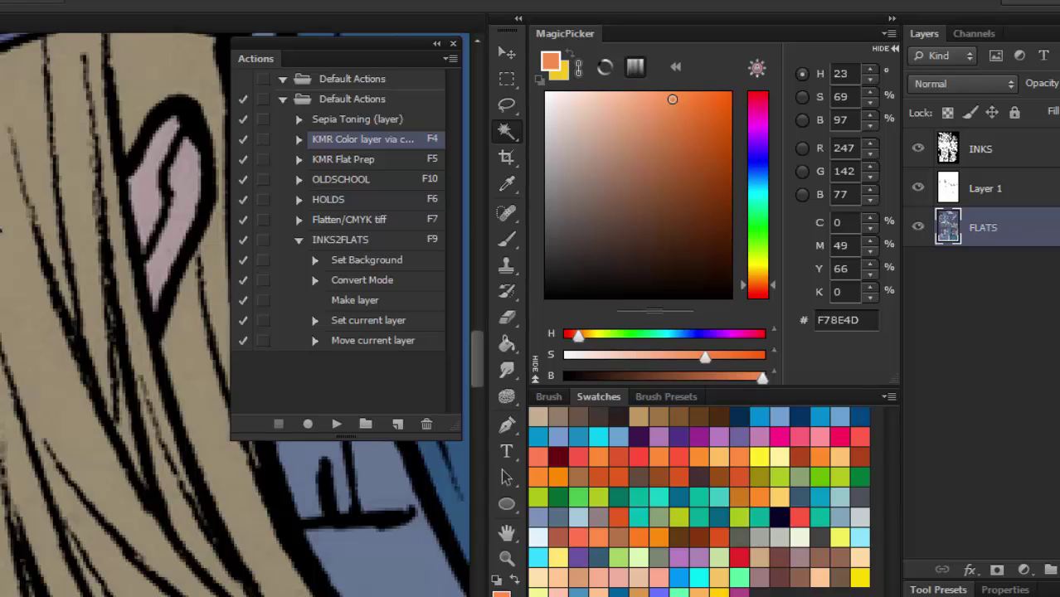
pyautogui.click(991, 189)
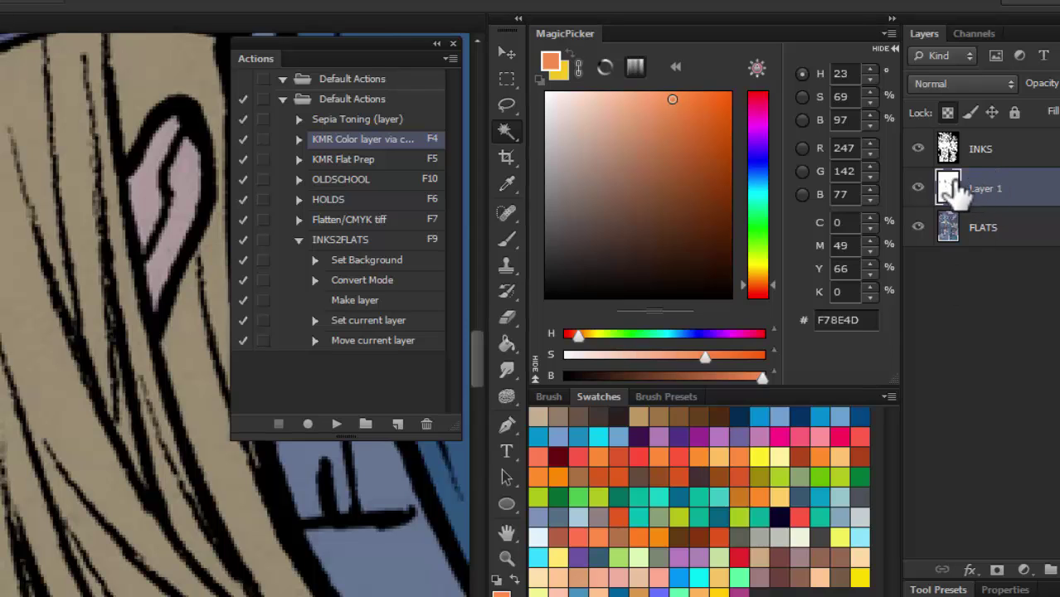
# Brush an orange Screen-mode glow over the cheek next to the hair on Layer 1, redoing the first attempt.
pyautogui.press('b')
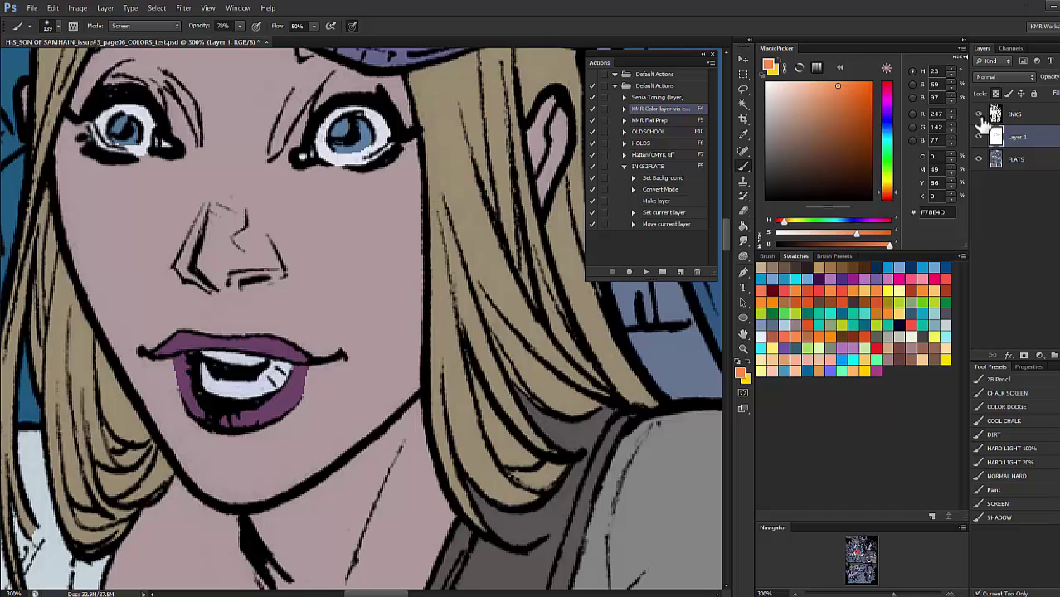
pyautogui.moveTo(419, 220)
pyautogui.mouseDown()
pyautogui.moveTo(415, 274)
pyautogui.moveTo(390, 332)
pyautogui.moveTo(427, 241)
pyautogui.moveTo(415, 332)
pyautogui.mouseUp()
pyautogui.hotkey('ctrl', 'alt', 'z')
pyautogui.hotkey('ctrl', 'alt', 'z')
pyautogui.hotkey('ctrl', 'alt', 'z')
pyautogui.moveTo(398, 191); pyautogui.dragTo(369, 327)
pyautogui.rightClick(1022, 138)
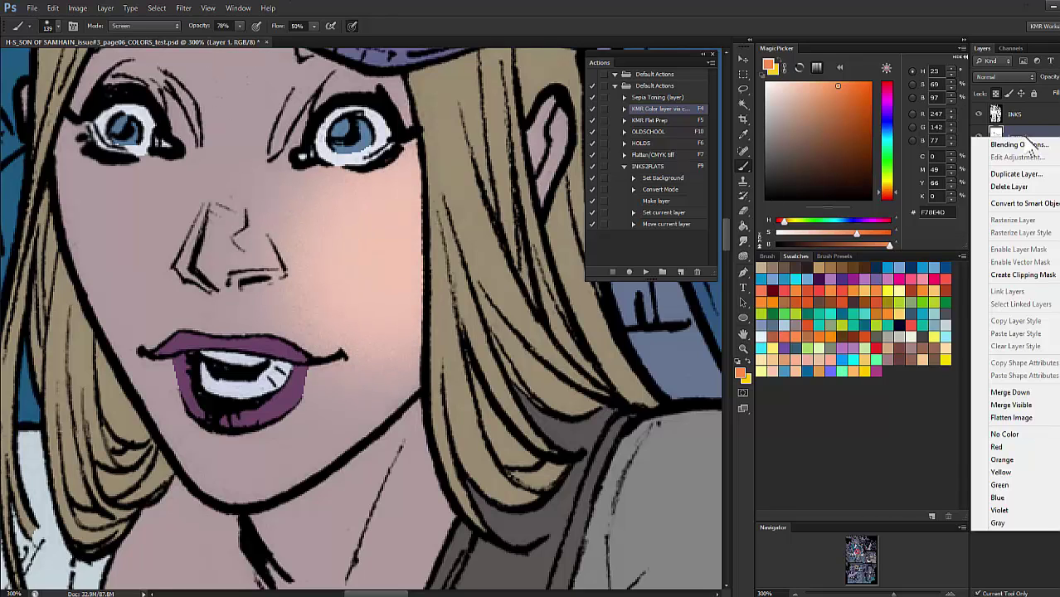
pyautogui.click(967, 351)
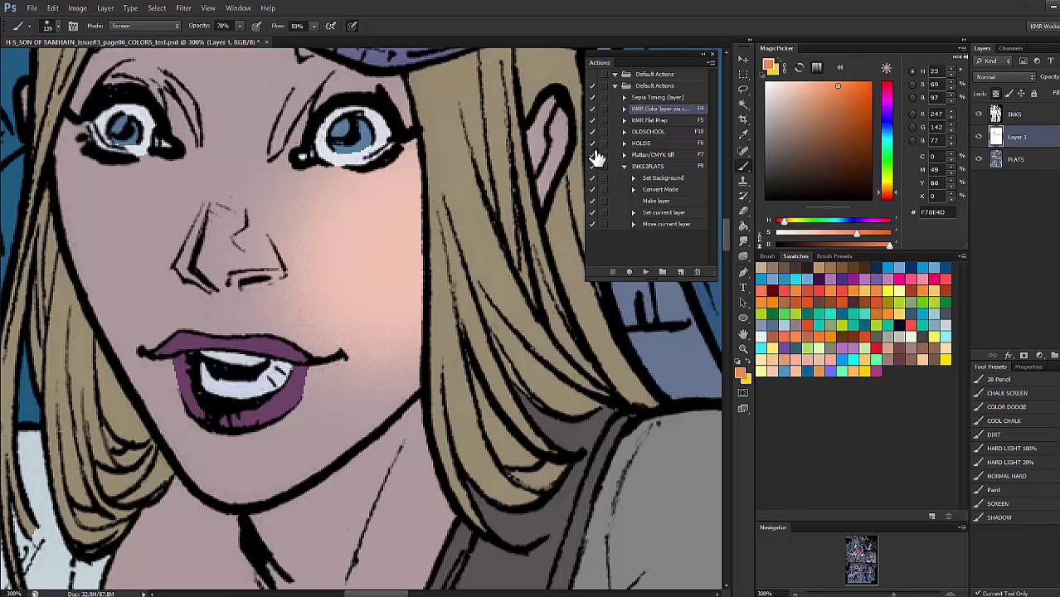
# Undo the cheek glow and the copied skin layer, and clear the skin selection on FLATS.
pyautogui.hotkey('ctrl', 'alt', 'z')
pyautogui.hotkey('ctrl', 'alt', 'z')
pyautogui.hotkey('ctrl', 'alt', 'z')
pyautogui.press('l')
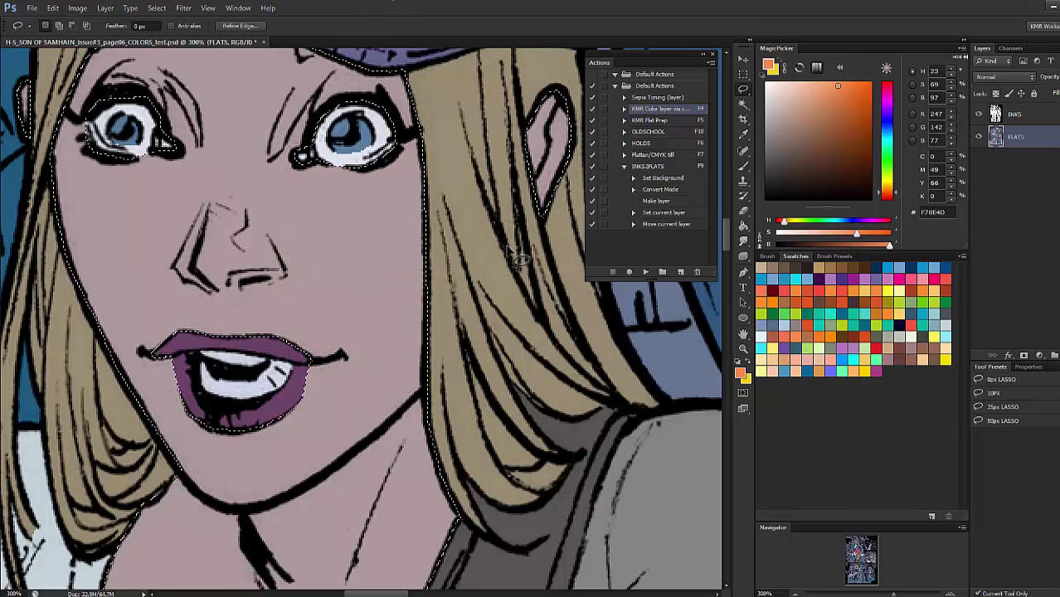
pyautogui.hotkey('ctrl', 'd')
pyautogui.press('b')
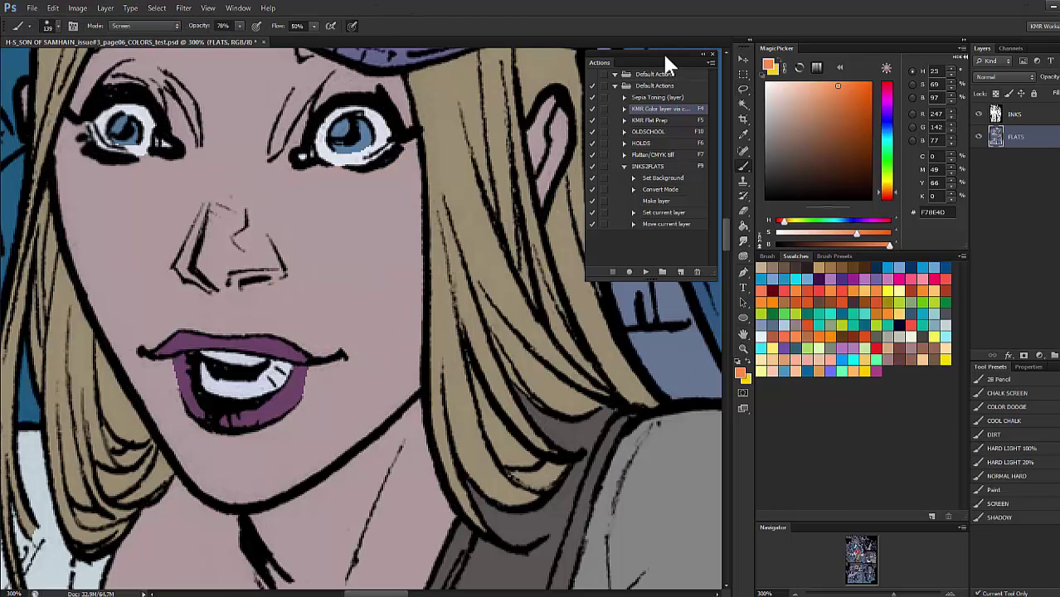
# Reposition the Actions panel over the canvas and select the flat skin colour on FLATS with the Magic Wand.
pyautogui.moveTo(665, 56); pyautogui.dragTo(666, 61)
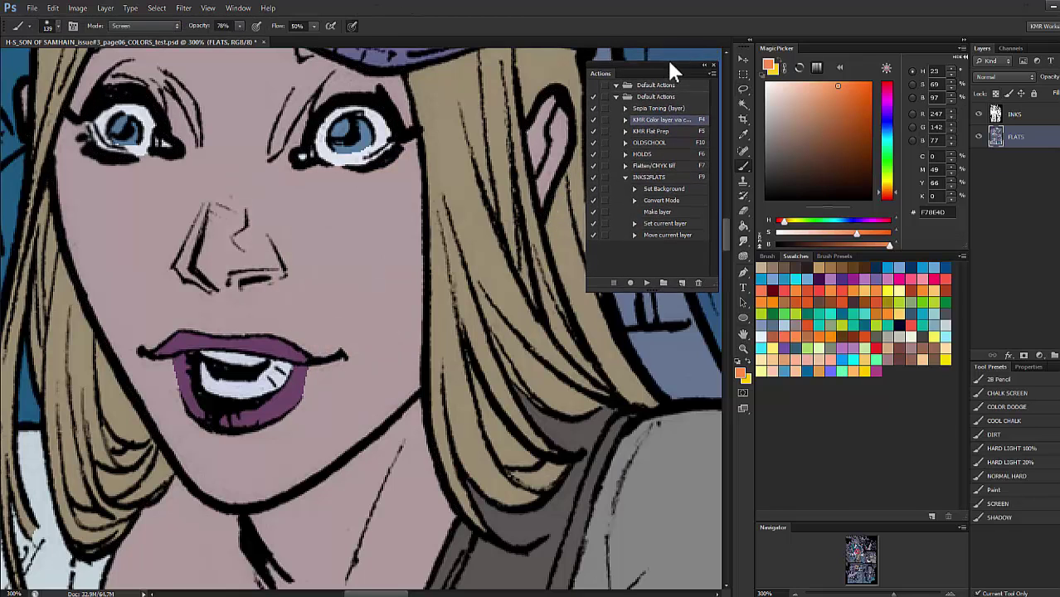
pyautogui.click(661, 245)
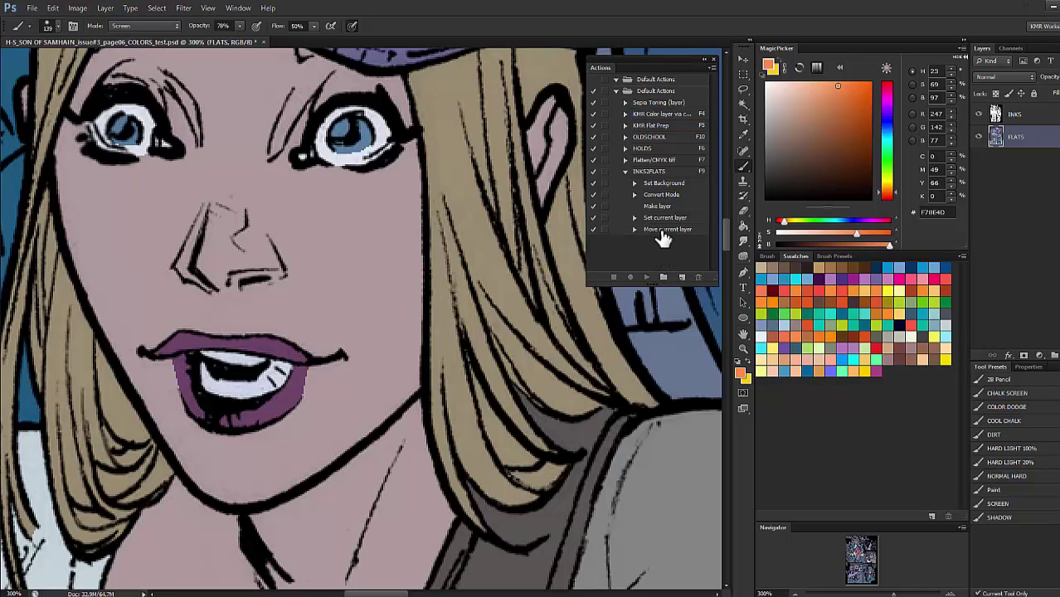
pyautogui.press('w')
pyautogui.click(339, 237)
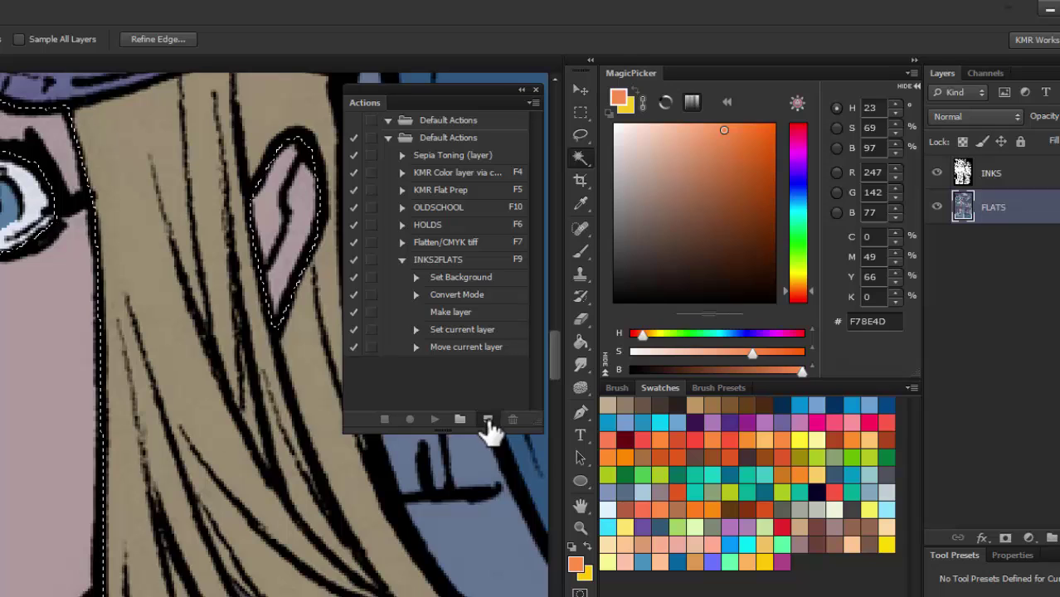
# Create an action named LAYERACTION in the Default Actions set with function key F12 and start recording it.
pyautogui.click(488, 420)
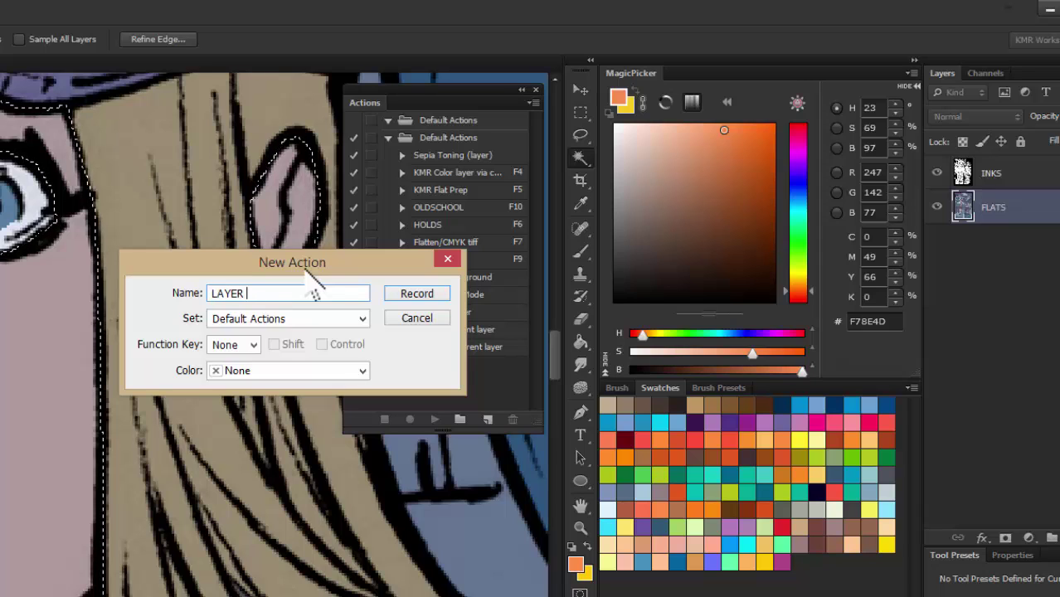
pyautogui.click(319, 319)
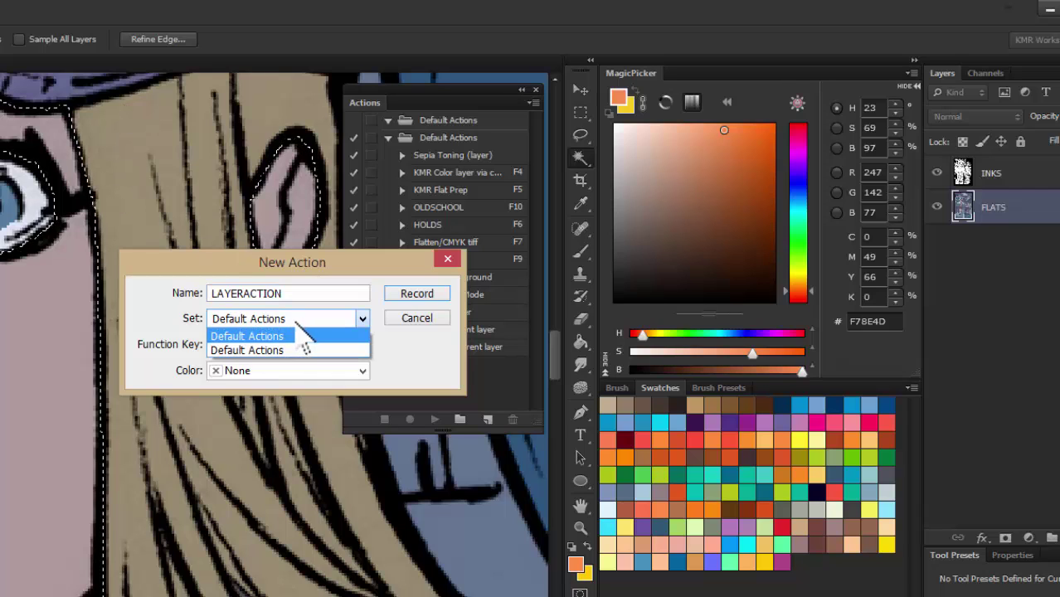
pyautogui.click(331, 343)
pyautogui.click(280, 372)
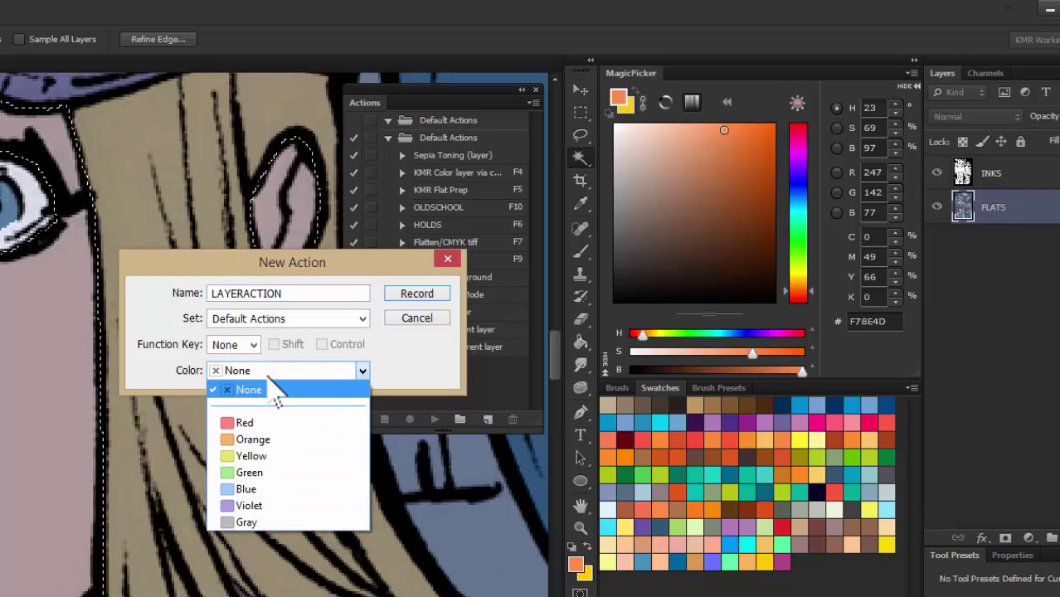
pyautogui.click(253, 344)
pyautogui.click(253, 344)
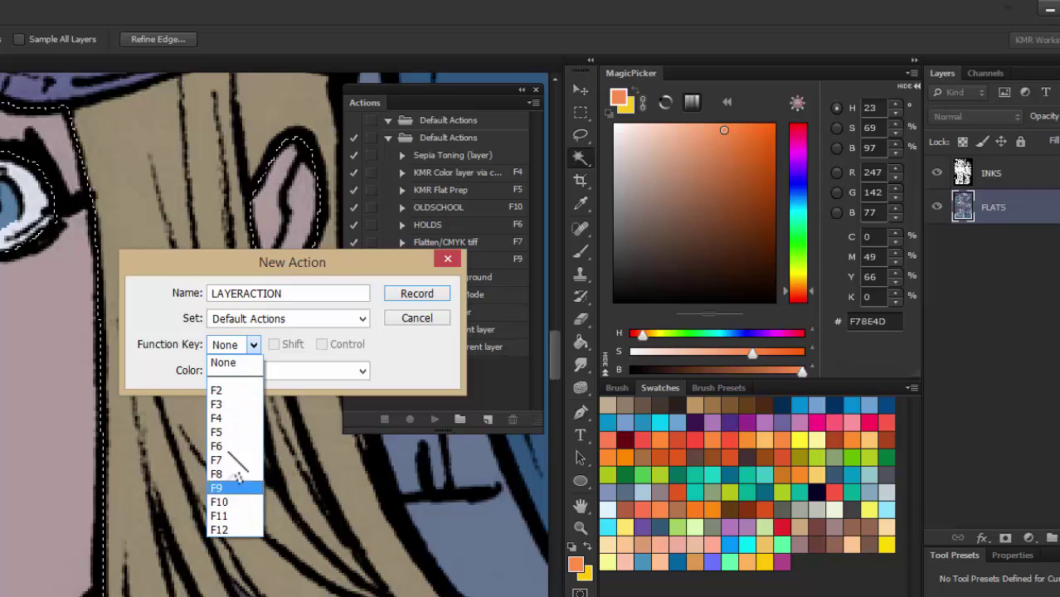
pyautogui.click(234, 530)
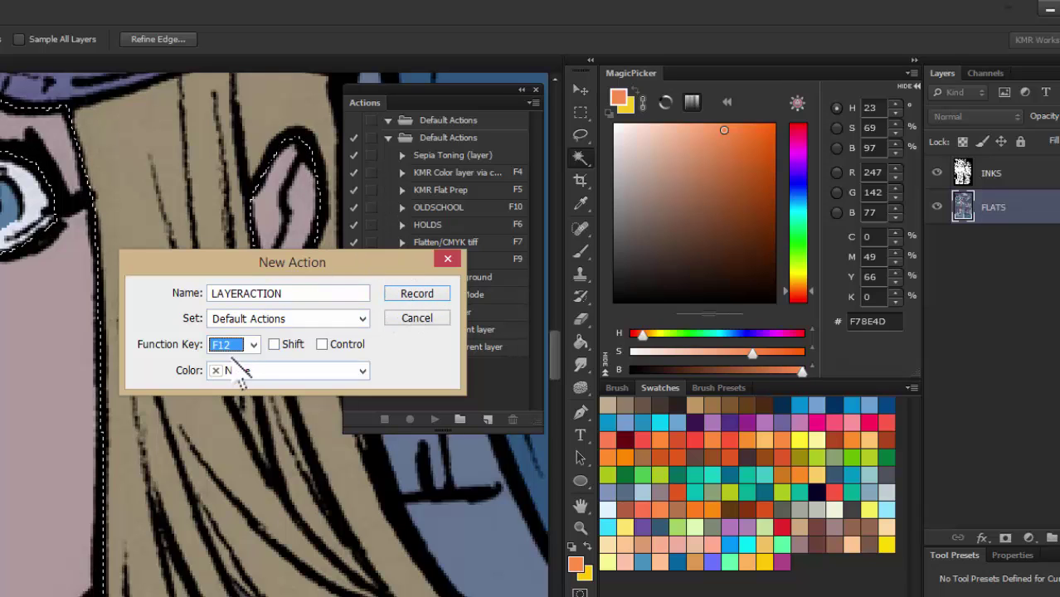
pyautogui.click(417, 293)
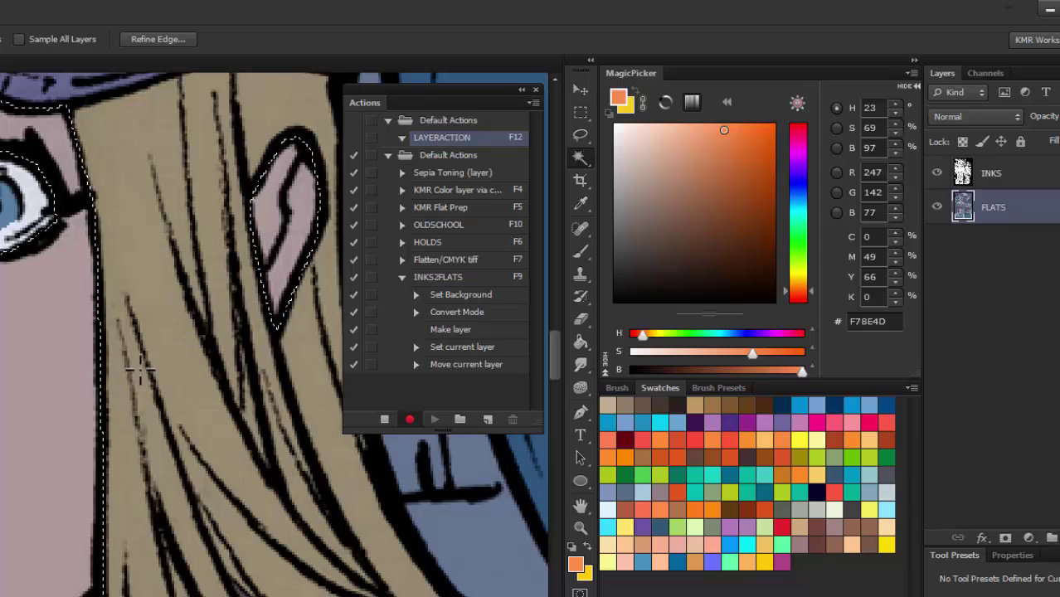
# Record copying the skin selection to a new layer and locking its transparent pixels, and stop the recording.
pyautogui.hotkey('ctrl', 'j')
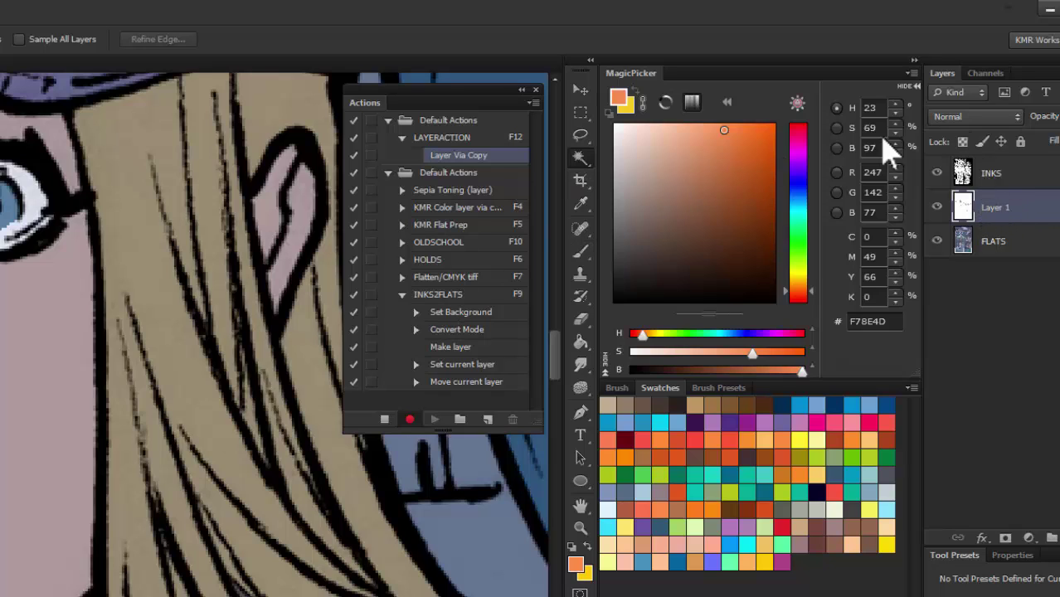
pyautogui.click(963, 142)
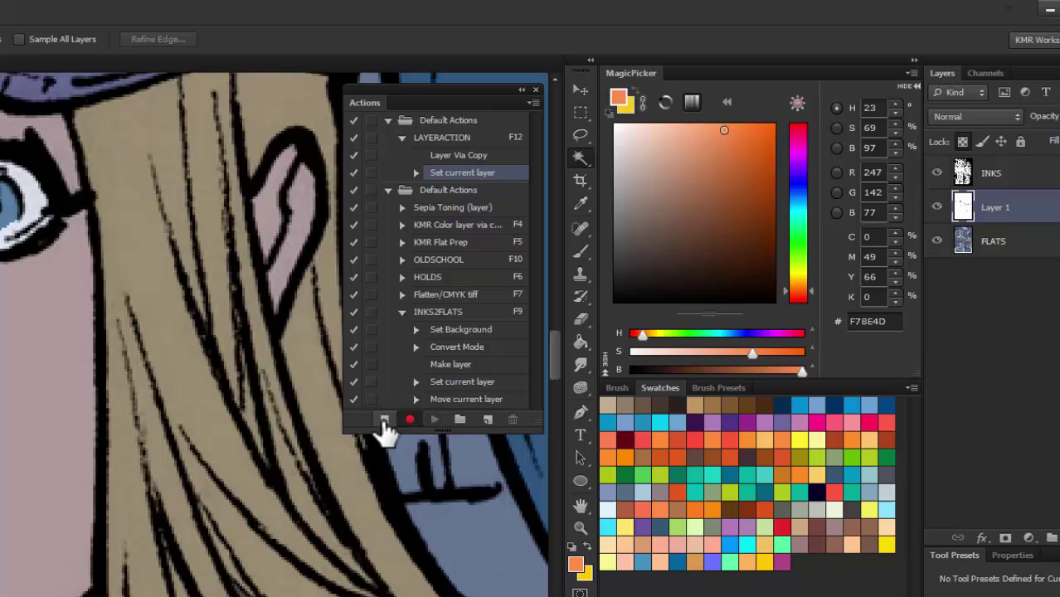
pyautogui.click(384, 421)
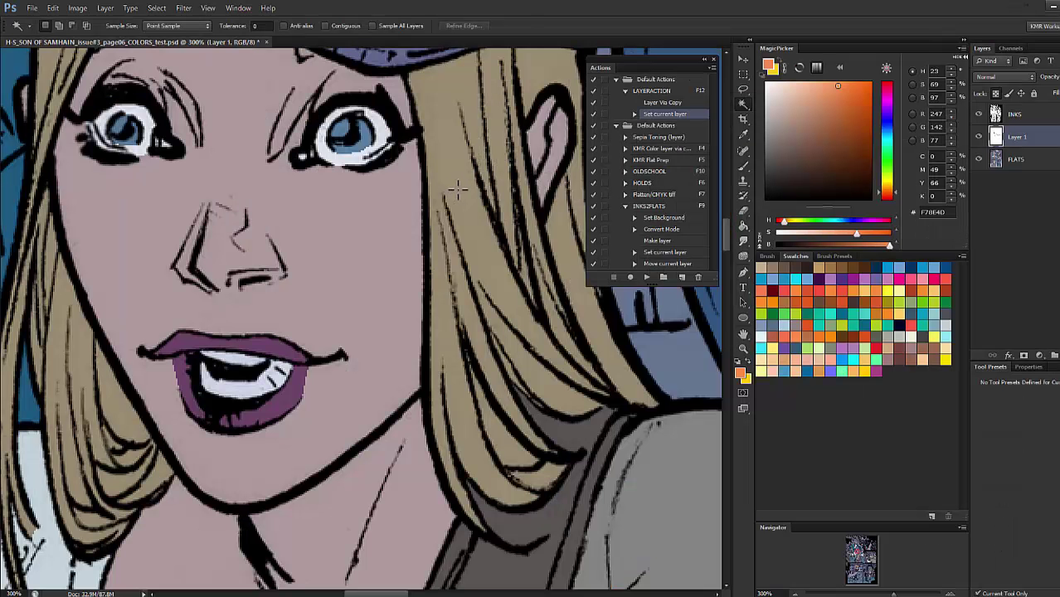
# Delete Layer 1 and copy the hair colour from FLATS onto a new layer with the KMR Color layer action.
pyautogui.rightClick(1033, 146)
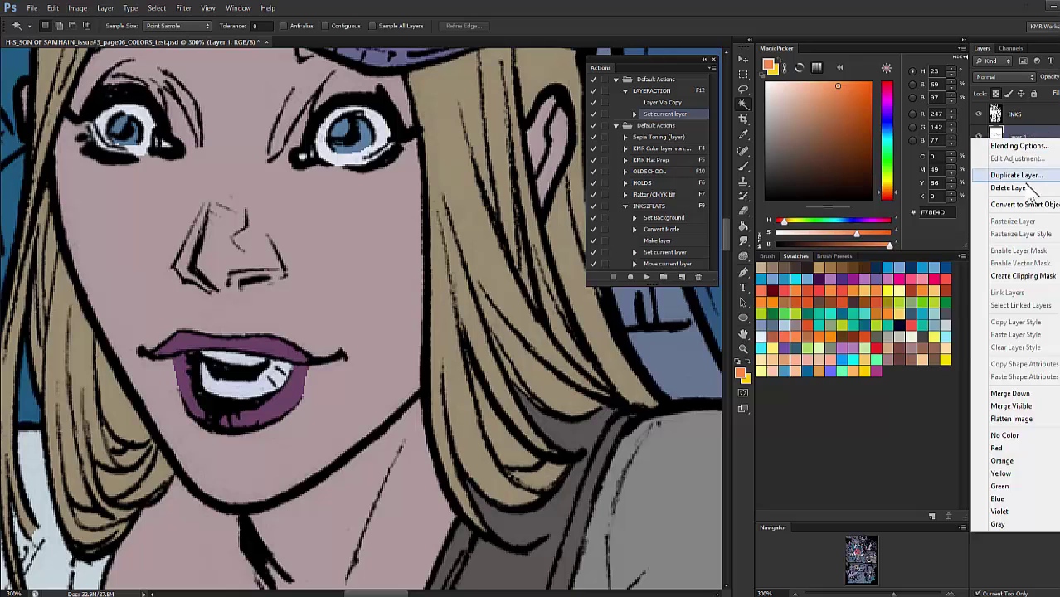
pyautogui.click(1020, 186)
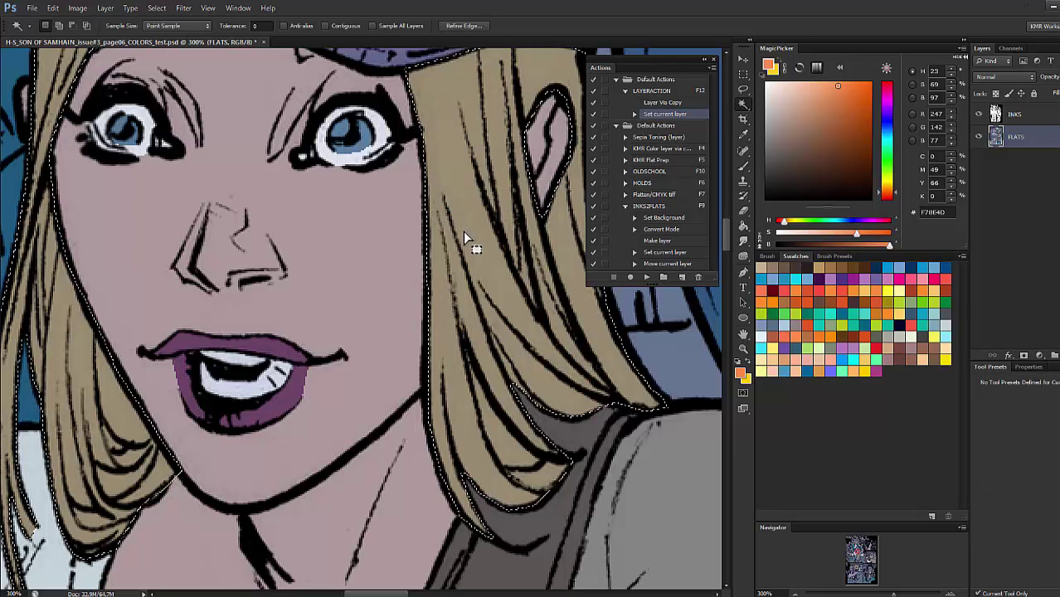
pyautogui.press('F4')
# Try a Screen-mode orange brush stroke on the copied hair, undo it, and reselect the hair colour on FLATS.
pyautogui.press('b')
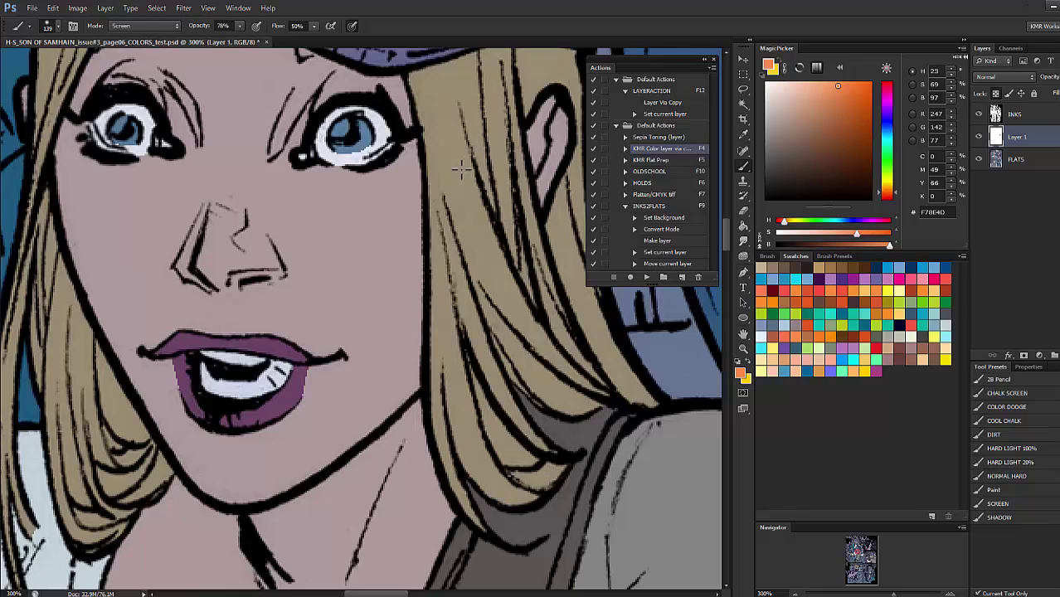
pyautogui.moveTo(469, 127)
pyautogui.mouseDown()
pyautogui.moveTo(464, 249)
pyautogui.moveTo(525, 178)
pyautogui.mouseUp()
pyautogui.hotkey('ctrl', 'z')
pyautogui.press('w')
pyautogui.click(1019, 160)
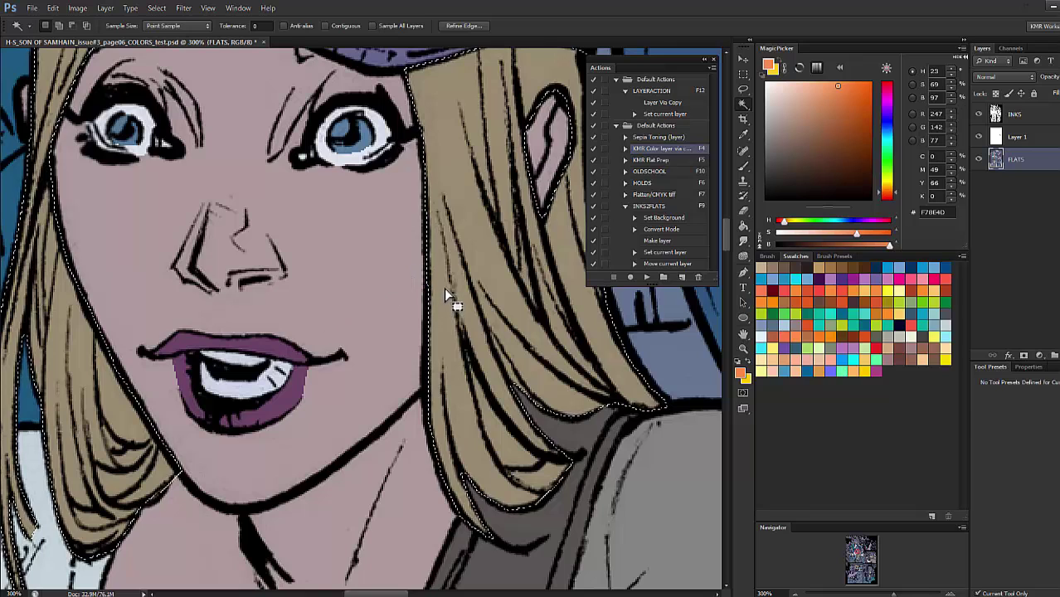
# Select the purple lip colour on FLATS, try an orange brush stroke across the lips, and undo it.
pyautogui.click(303, 340)
pyautogui.press('b')
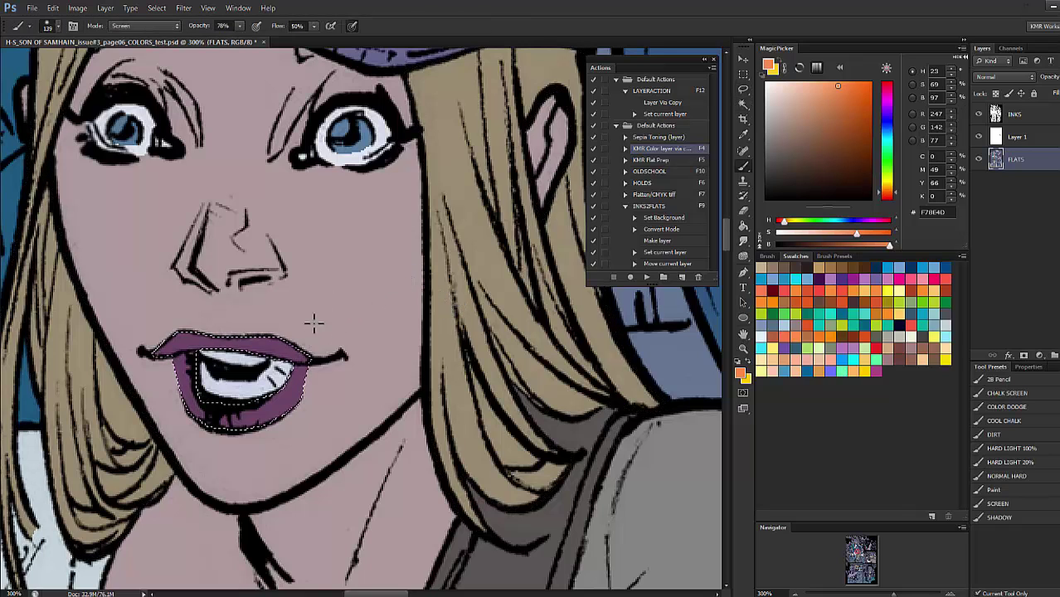
pyautogui.moveTo(274, 398)
pyautogui.mouseDown()
pyautogui.moveTo(224, 390)
pyautogui.moveTo(207, 357)
pyautogui.mouseUp()
pyautogui.hotkey('ctrl', 'z')
pyautogui.press('w')
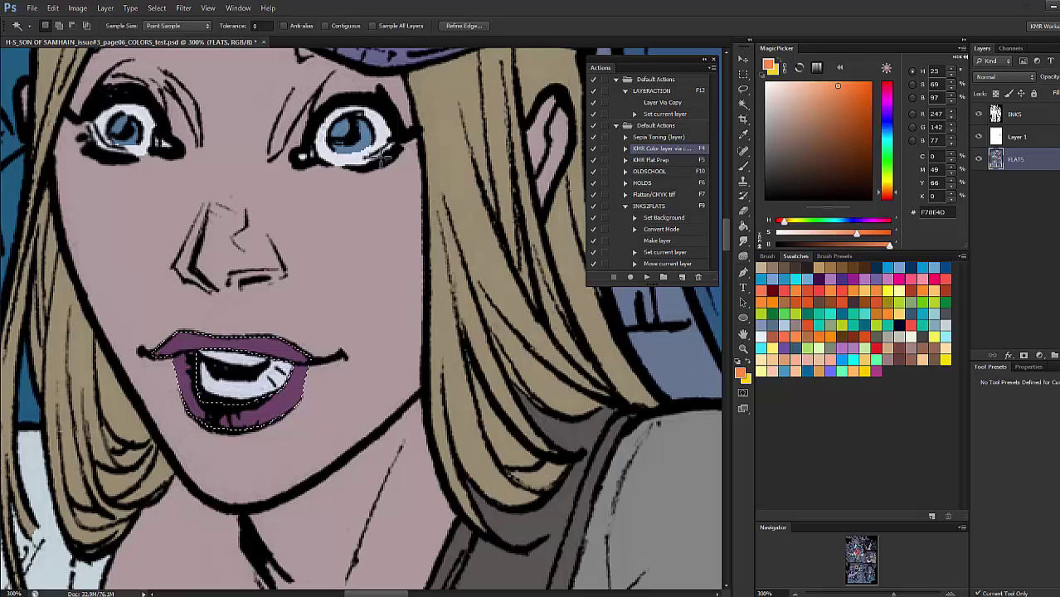
# Select the blue irises on FLATS, try an orange brush stroke over one eye, and undo it.
pyautogui.click(357, 136)
pyautogui.press('b')
pyautogui.moveTo(373, 130); pyautogui.dragTo(384, 131)
pyautogui.hotkey('ctrl', 'z')
# Clear the iris selection and delete Layer 1.
pyautogui.press('l')
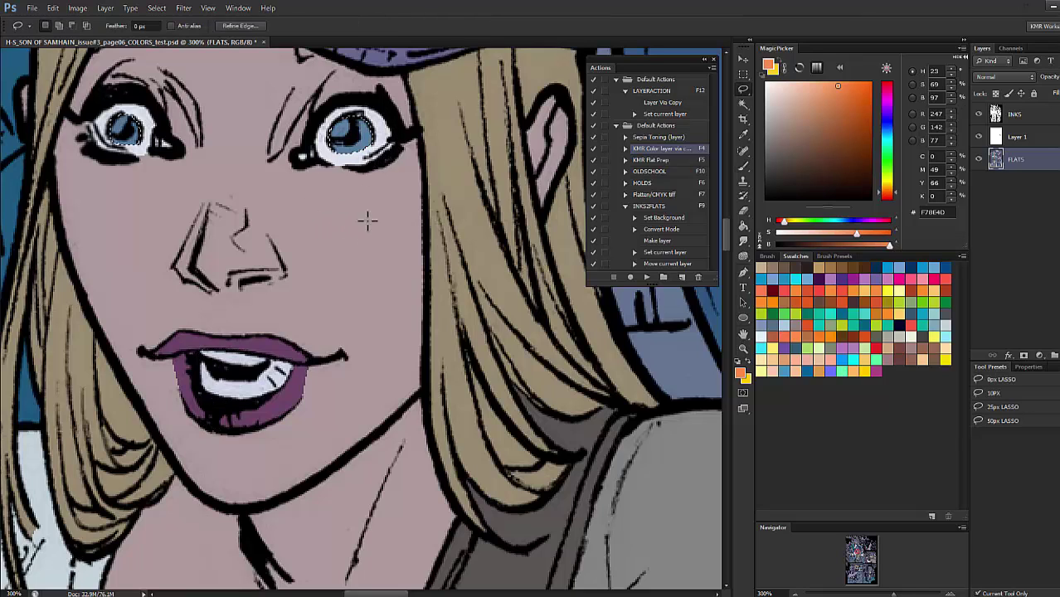
pyautogui.hotkey('ctrl', 'd')
pyautogui.rightClick(1029, 139)
pyautogui.click(1011, 185)
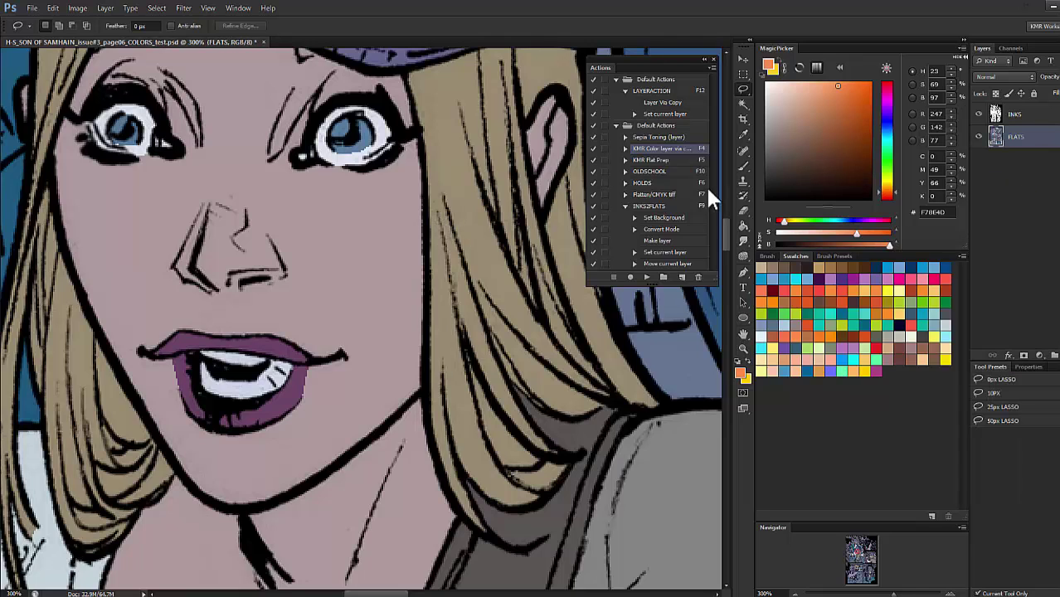
# Try filling the hair on FLATS with orange using the Paint Bucket, and undo the fill.
pyautogui.press('g')
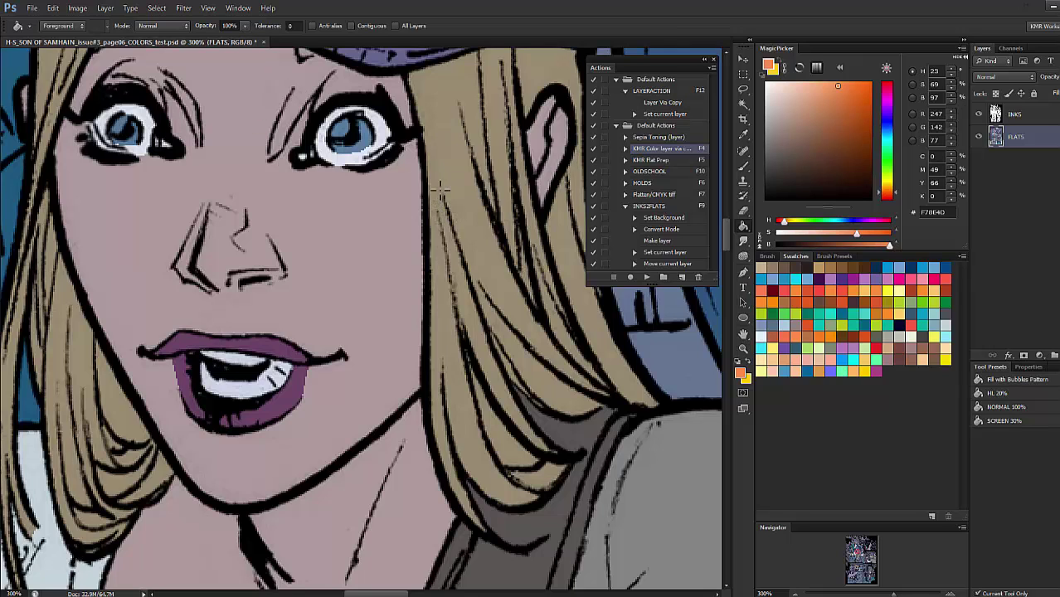
pyautogui.click(438, 161)
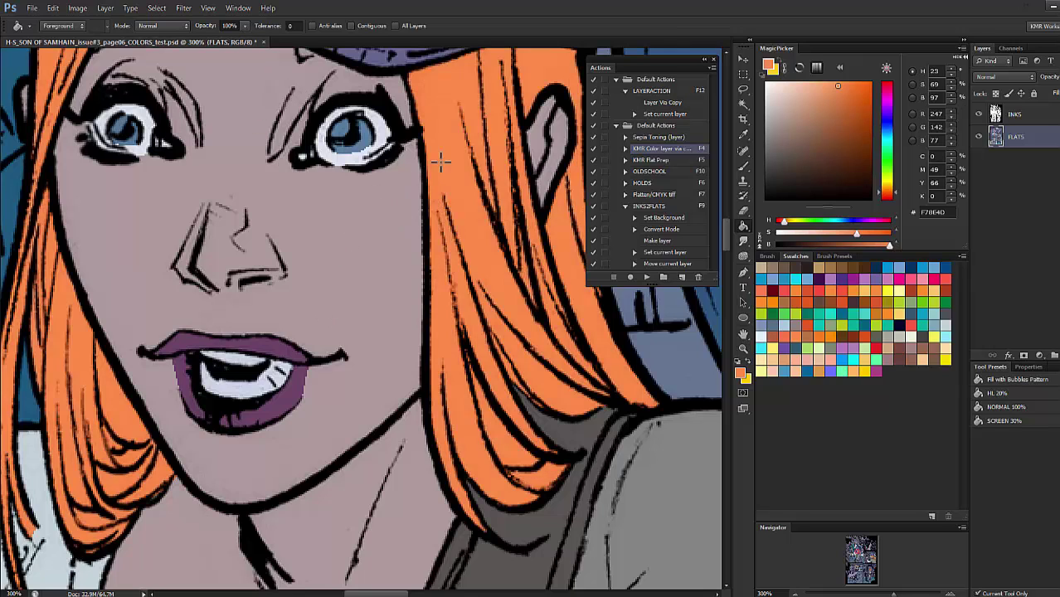
pyautogui.hotkey('ctrl', 'z')
# Lasso an area across the cheek and hair, try an orange fill with All Layers enabled, and undo the fill.
pyautogui.press('l')
pyautogui.moveTo(414, 173)
pyautogui.mouseDown()
pyautogui.moveTo(491, 156)
pyautogui.moveTo(507, 203)
pyautogui.mouseUp()
pyautogui.press('g')
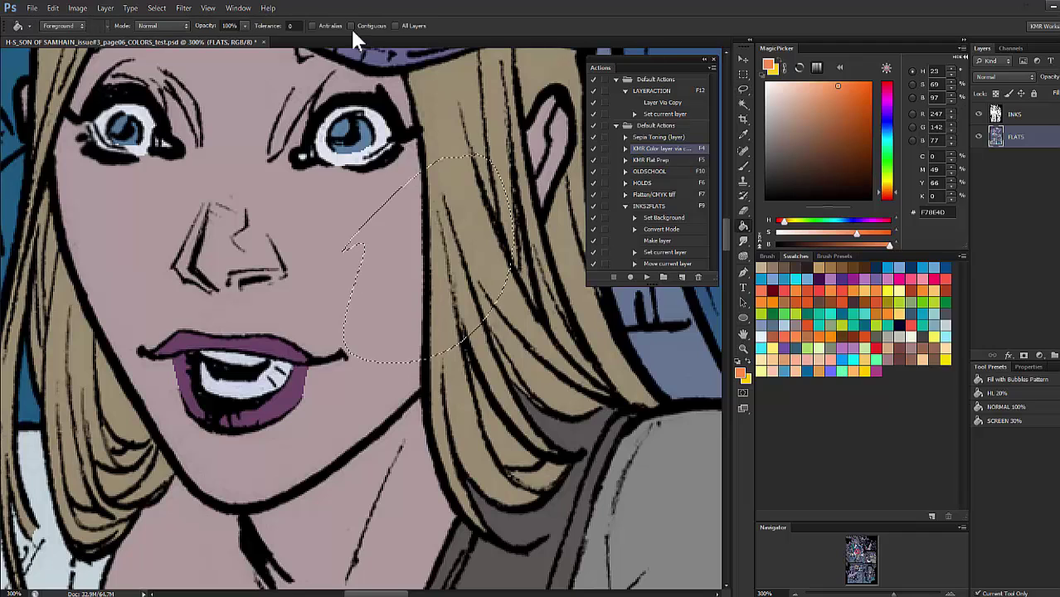
pyautogui.click(399, 26)
pyautogui.click(407, 208)
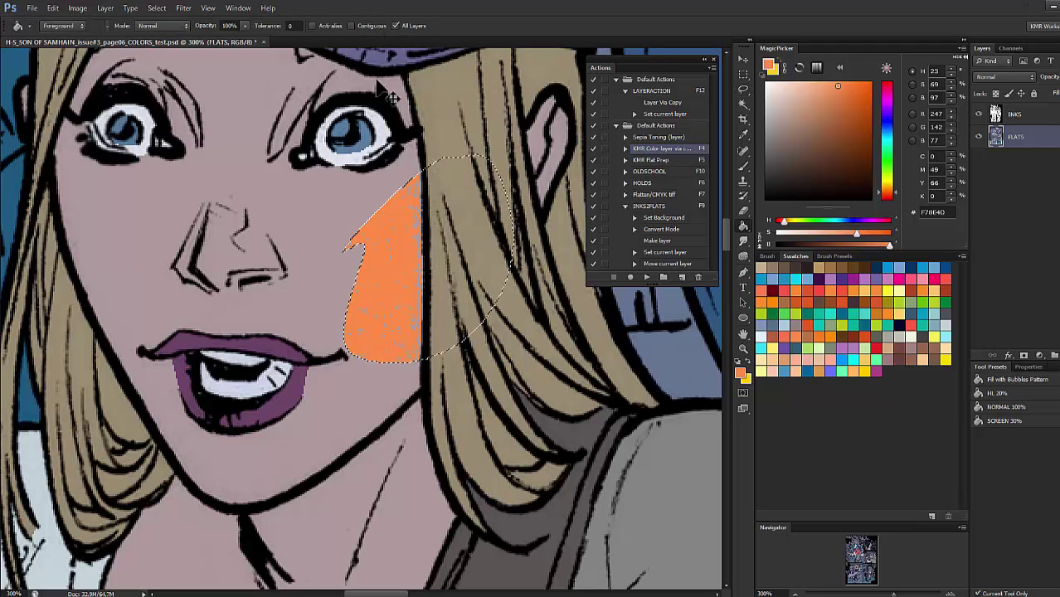
pyautogui.hotkey('ctrl', 'z')
# Enable Contiguous alongside All Layers, try the orange fill on the lassoed cheek, and undo it.
pyautogui.click(352, 26)
pyautogui.click(408, 225)
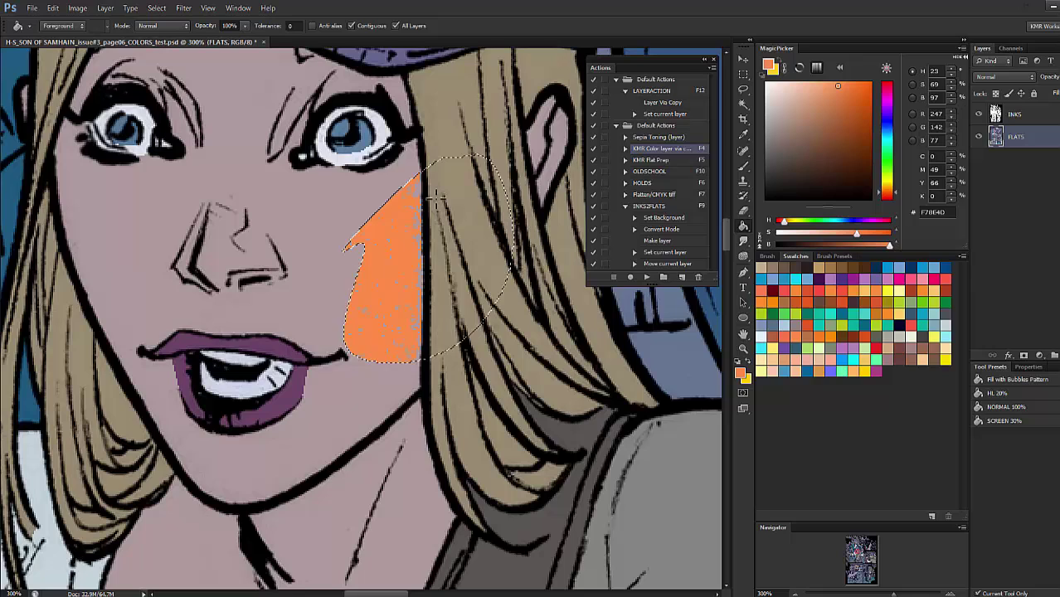
pyautogui.hotkey('ctrl', 'z')
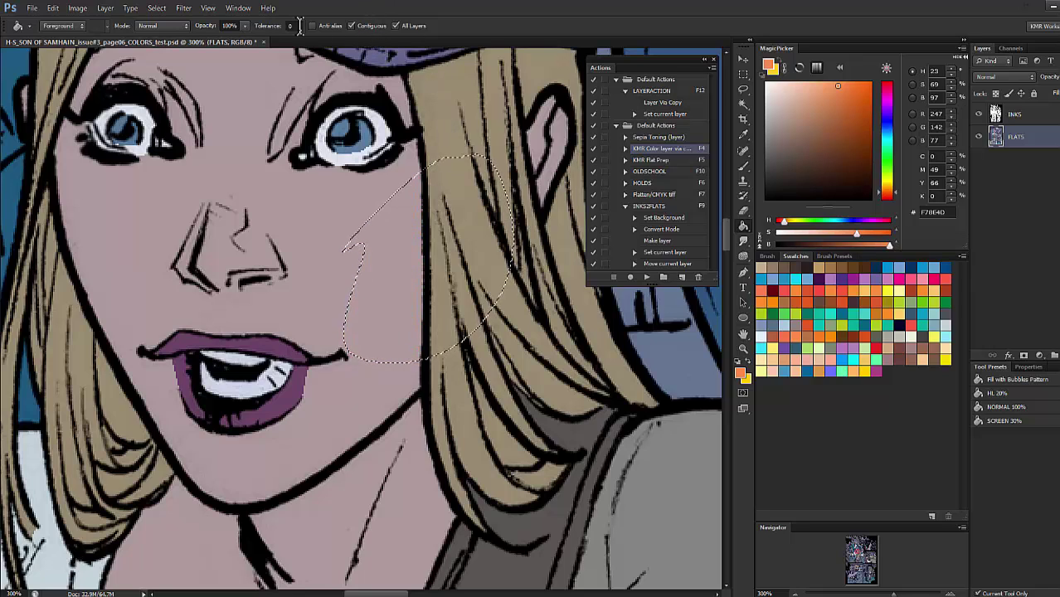
# Disable All Layers with Contiguous left on, try the orange cheek fill, and undo it.
pyautogui.click(397, 26)
pyautogui.click(403, 201)
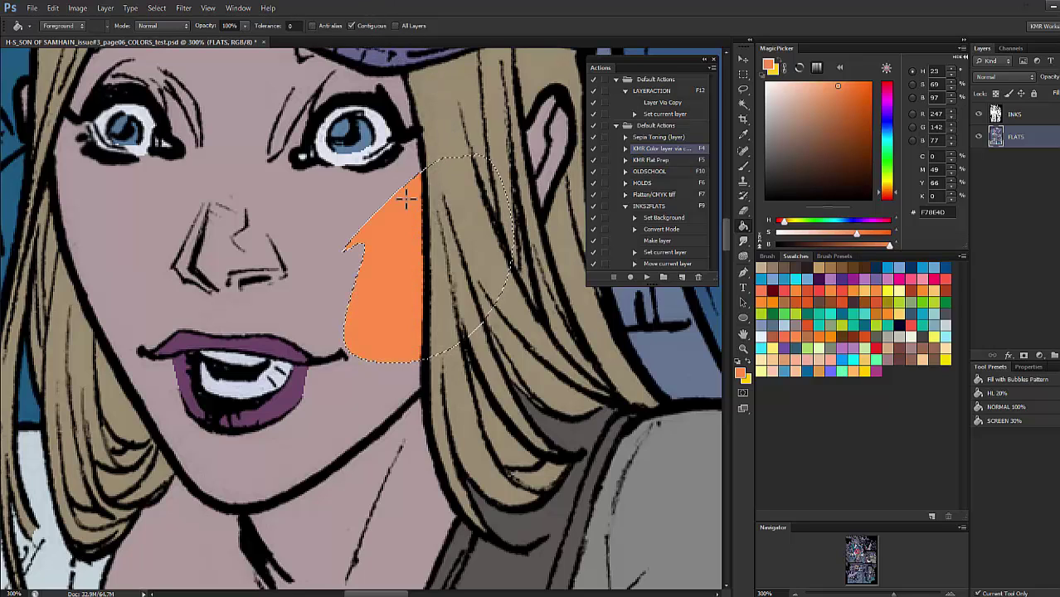
pyautogui.hotkey('ctrl', 'z')
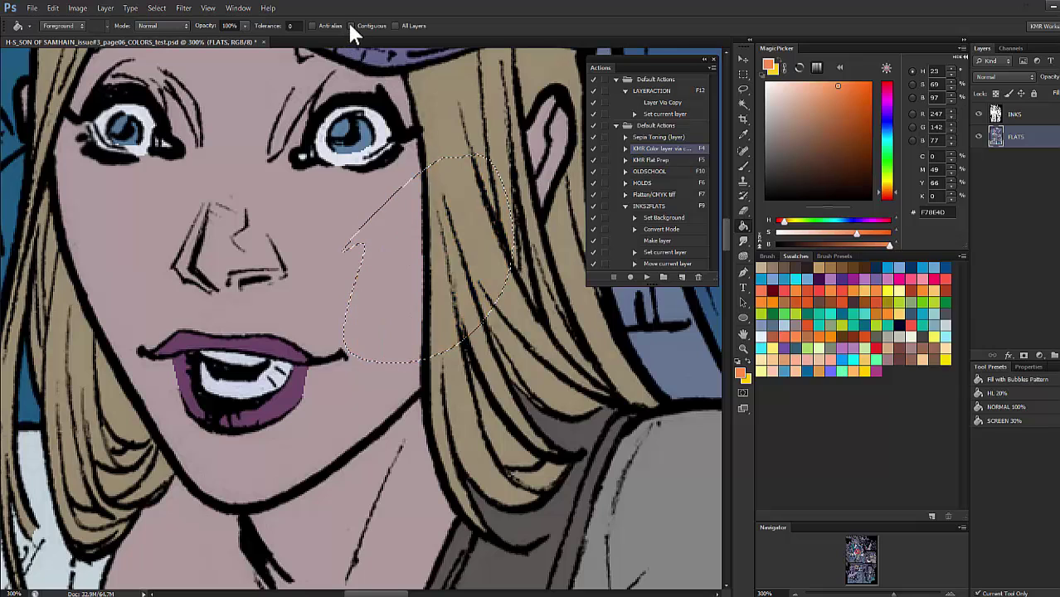
# Disable Contiguous, fill the lassoed cheek and hair with orange, clear the selection, and undo back to the unfilled lasso selection.
pyautogui.click(351, 26)
pyautogui.click(404, 223)
pyautogui.hotkey('ctrl', 'd')
pyautogui.press('l')
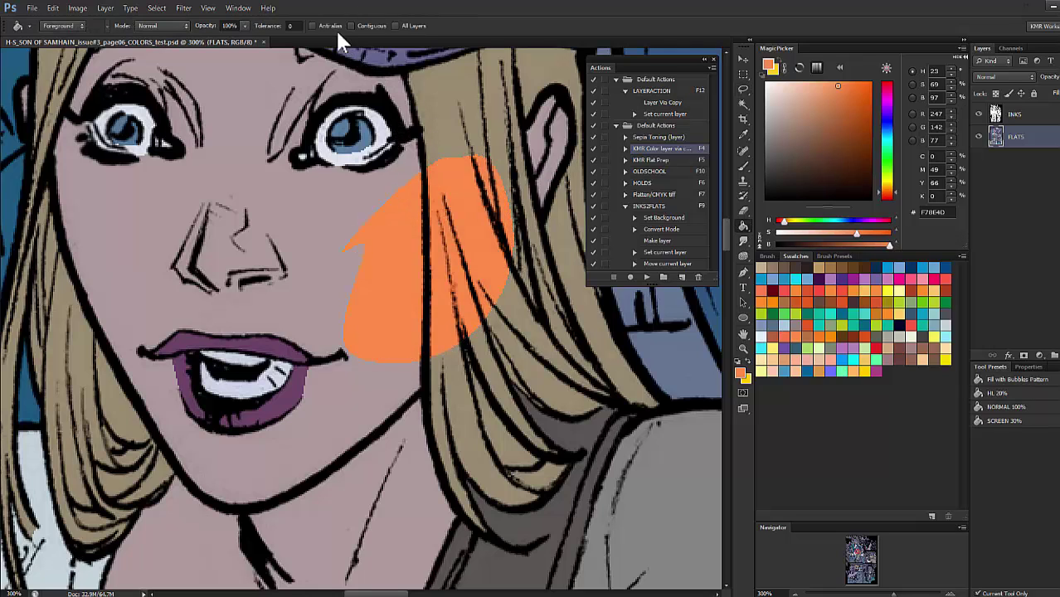
pyautogui.hotkey('ctrl', 'alt', 'z')
pyautogui.hotkey('ctrl', 'alt', 'z')
pyautogui.hotkey('ctrl', 'alt', 'z')
pyautogui.hotkey('ctrl', 'alt', 'z')
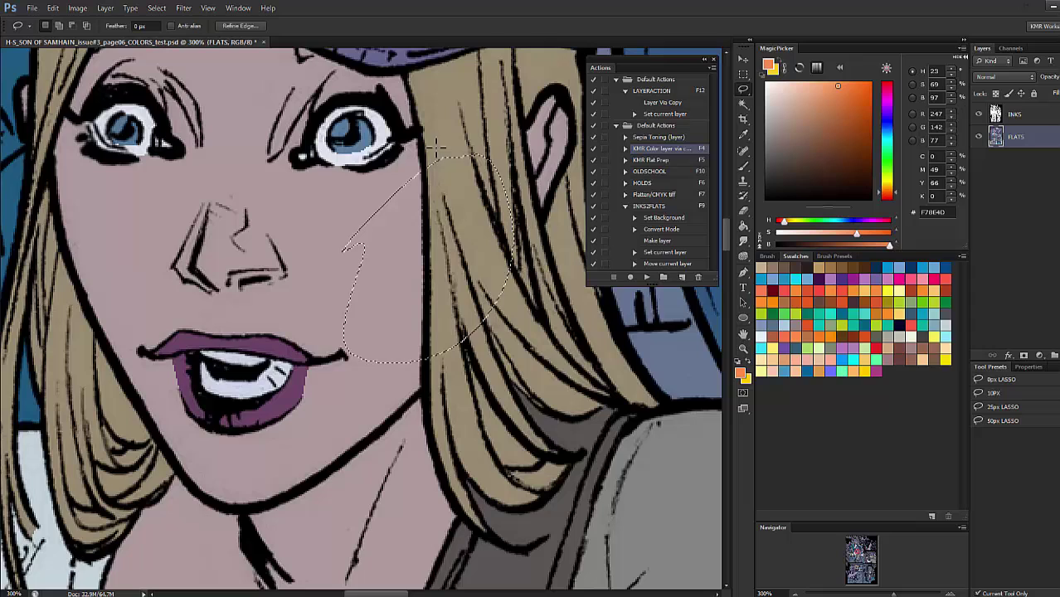
# Lasso a new area across the cheek and hair and fill it with orange at a Paint Bucket tolerance of 100.
pyautogui.press('g')
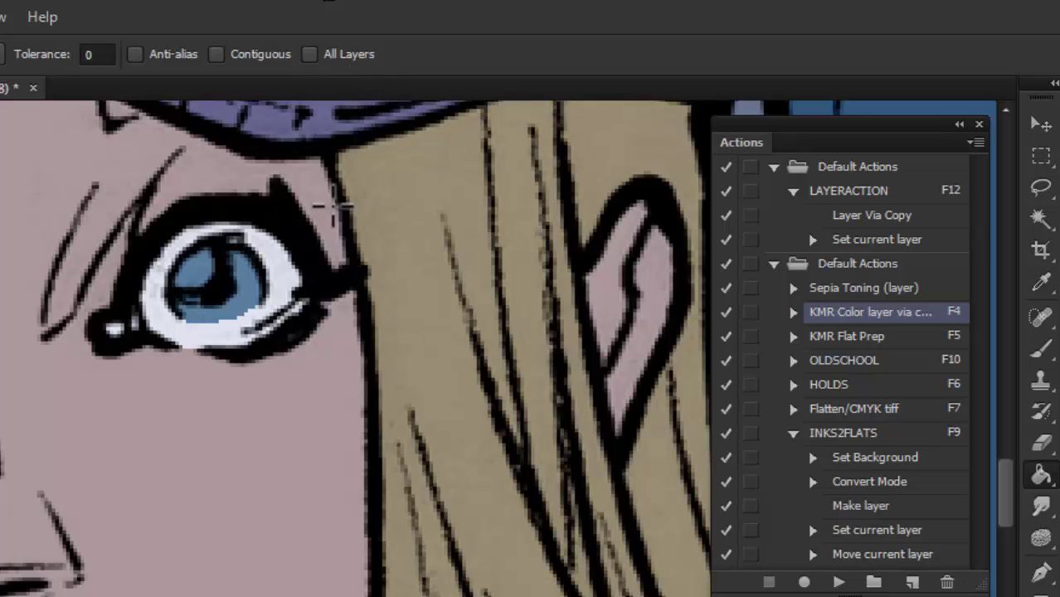
pyautogui.press('l')
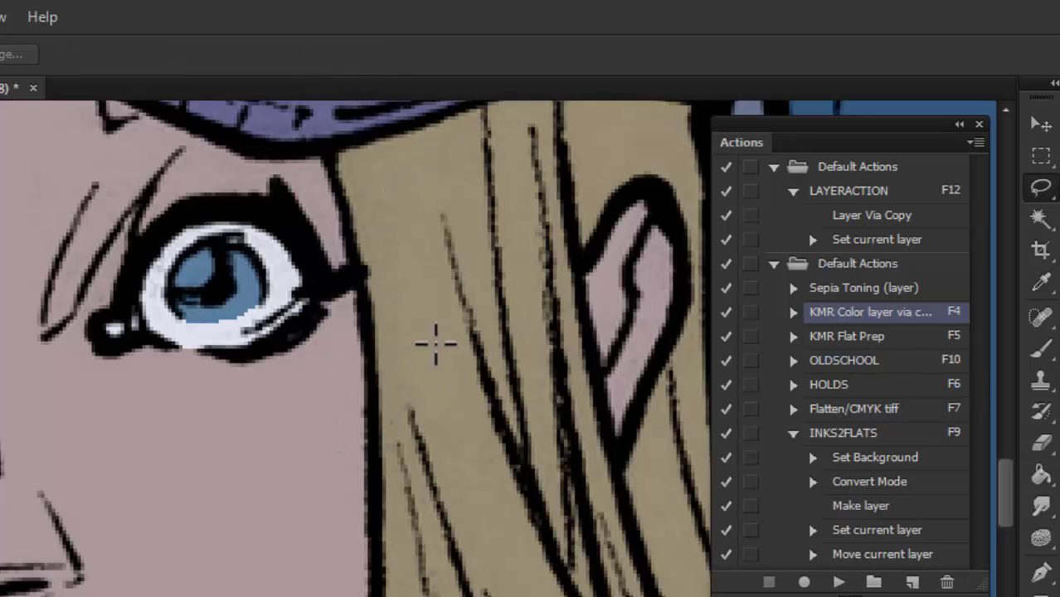
pyautogui.moveTo(437, 340)
pyautogui.mouseDown()
pyautogui.moveTo(186, 591)
pyautogui.moveTo(444, 336)
pyautogui.mouseUp()
pyautogui.press('g')
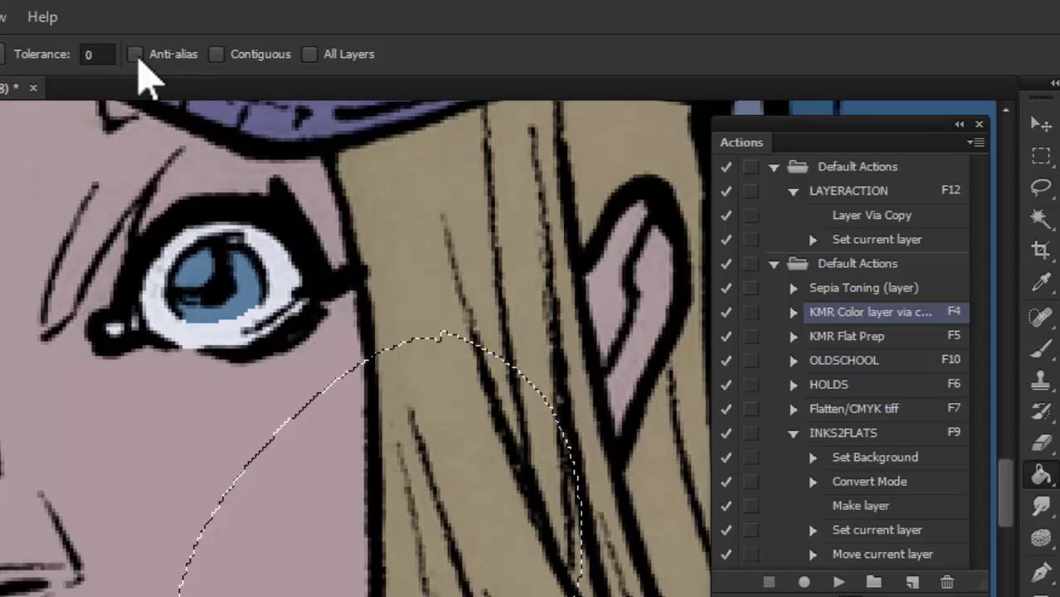
pyautogui.click(96, 54)
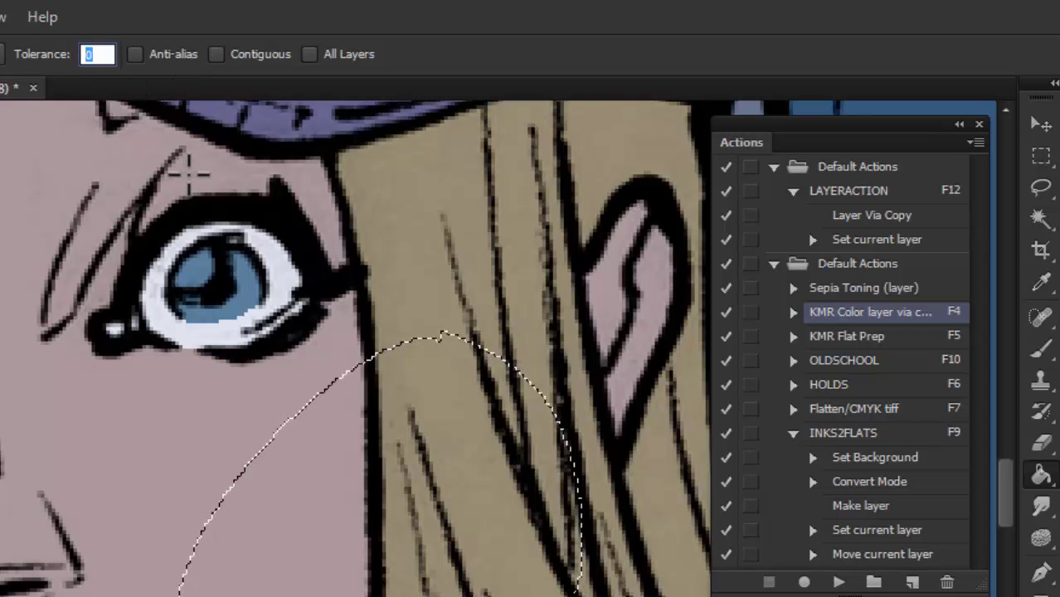
pyautogui.write('100')
pyautogui.click(338, 450)
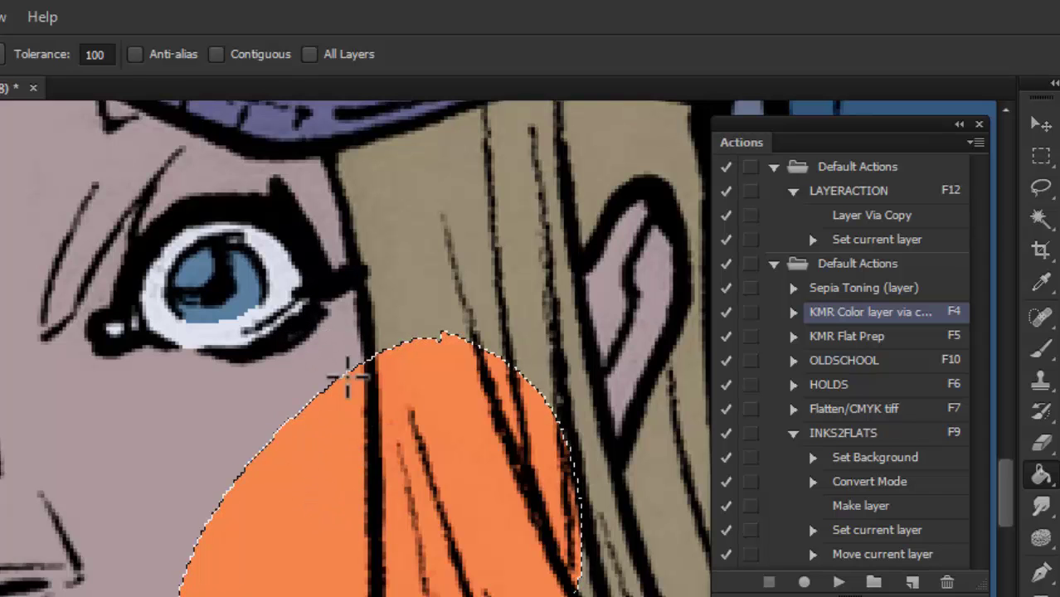
# Undo the orange fill, lasso an oval from the eye down the cheek, try the fill there, undo it, and clear the selection.
pyautogui.hotkey('ctrl', 'z')
pyautogui.press('l')
pyautogui.moveTo(213, 267)
pyautogui.mouseDown()
pyautogui.moveTo(284, 344)
pyautogui.moveTo(224, 262)
pyautogui.mouseUp()
pyautogui.press('g')
pyautogui.click(274, 321)
pyautogui.hotkey('ctrl', 'z')
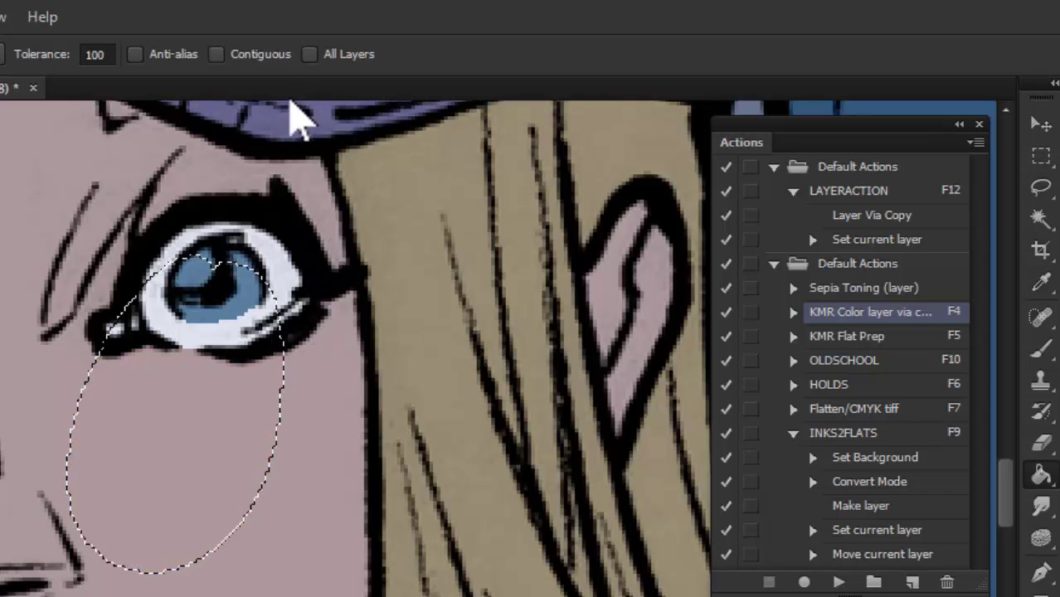
pyautogui.hotkey('ctrl', 'd')
# Set the Paint Bucket tolerance to 0, try the orange fill on the hair, and undo it.
pyautogui.press('l')
pyautogui.press('g')
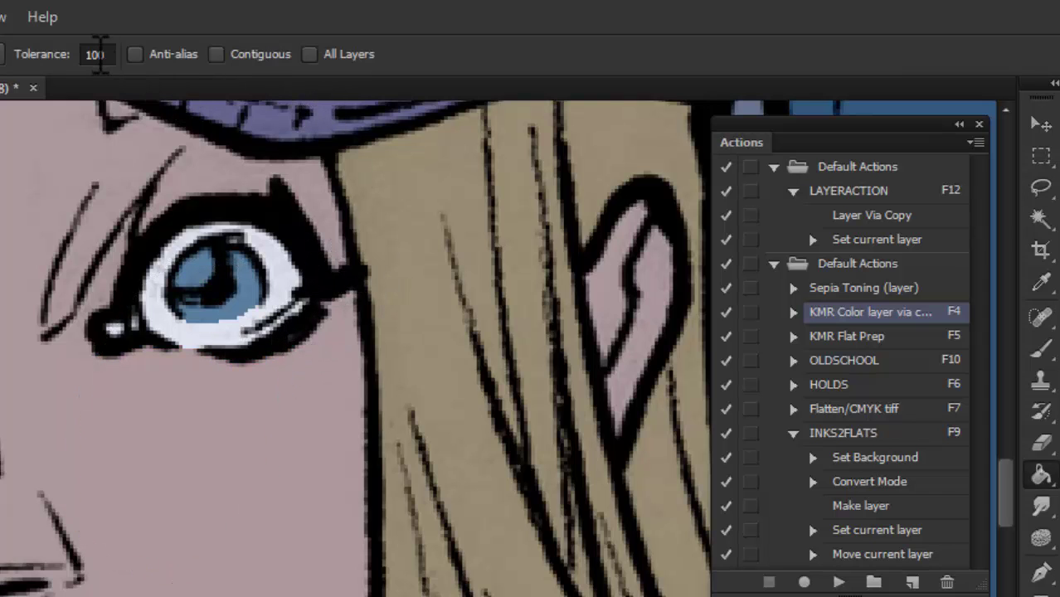
pyautogui.moveTo(101, 55); pyautogui.dragTo(9, 72)
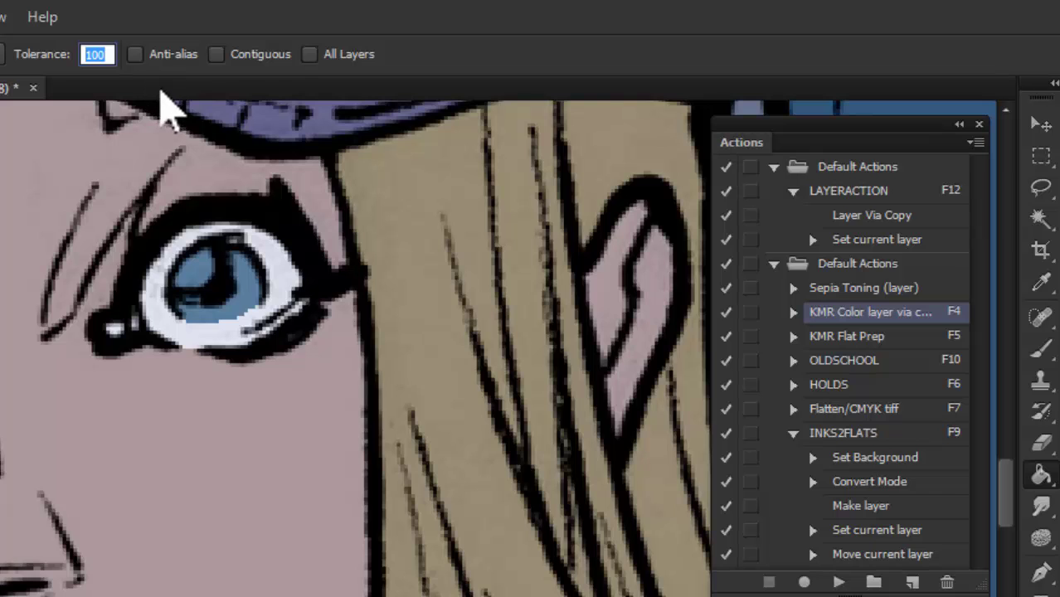
pyautogui.write('0')
pyautogui.click(503, 308)
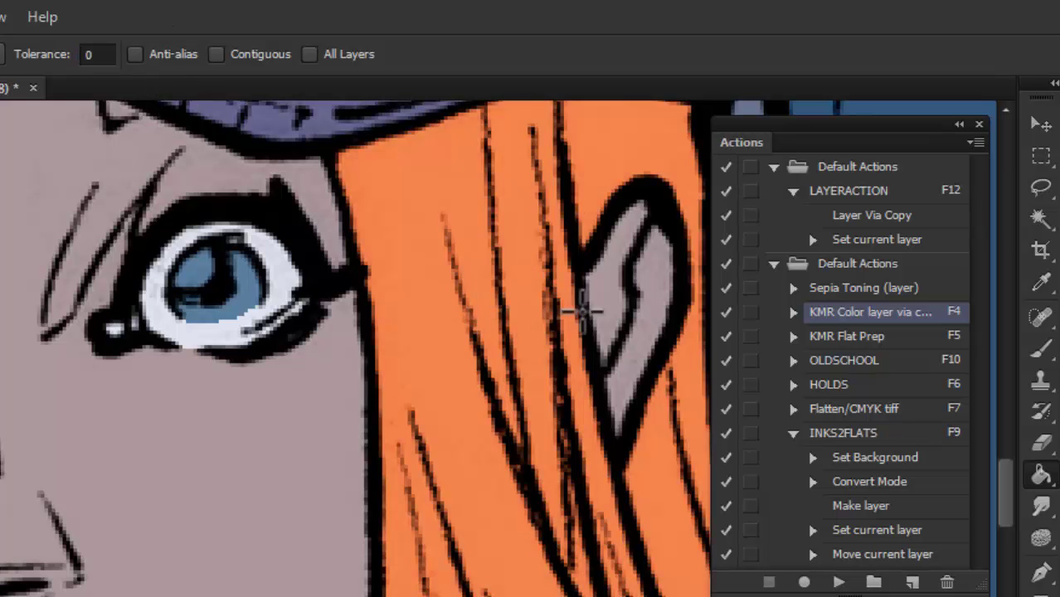
pyautogui.hotkey('ctrl', 'z')
pyautogui.press('l')
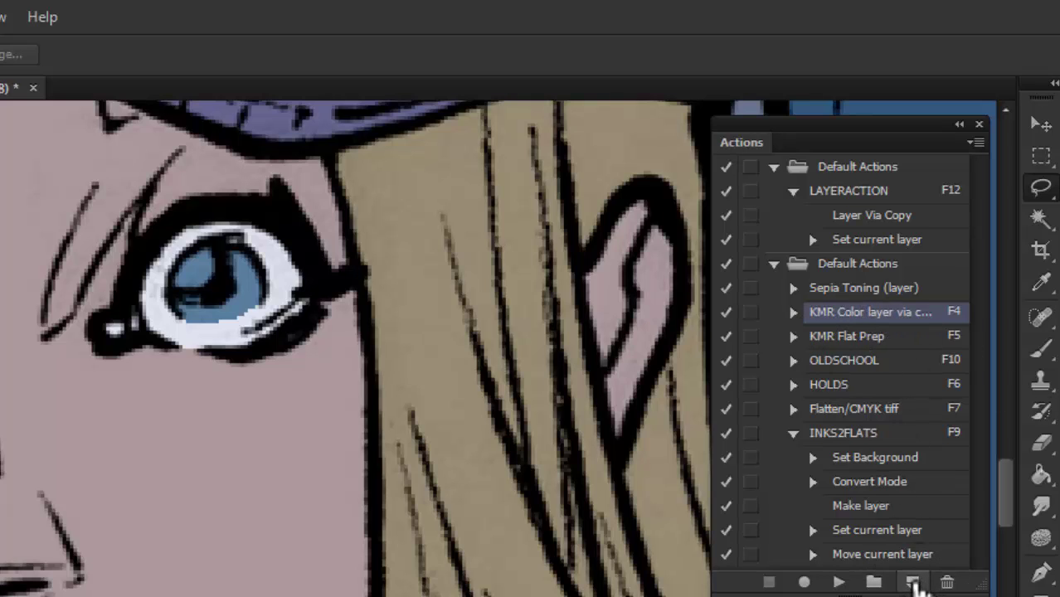
# Examine the recorded commands of the KMR Color layer action, collapse it, and select LAYERACTION for comparison.
pyautogui.click(793, 312)
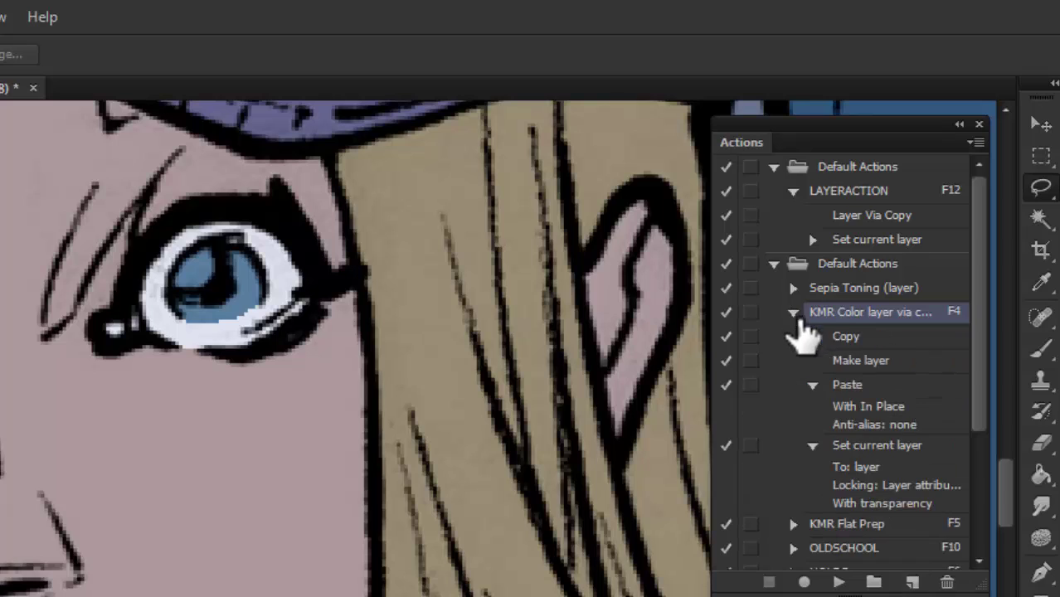
pyautogui.click(793, 312)
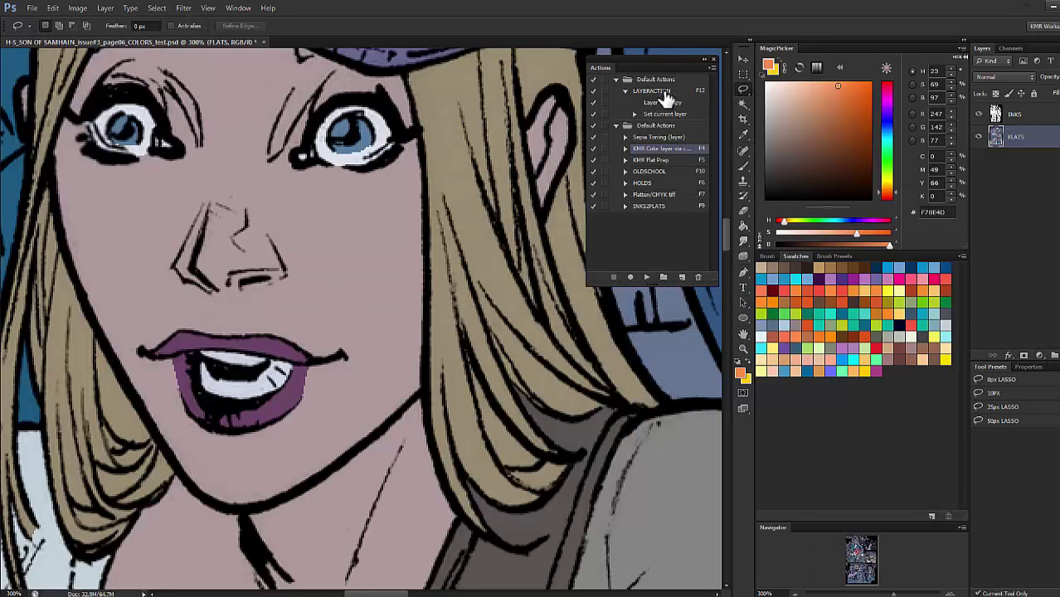
pyautogui.click(665, 92)
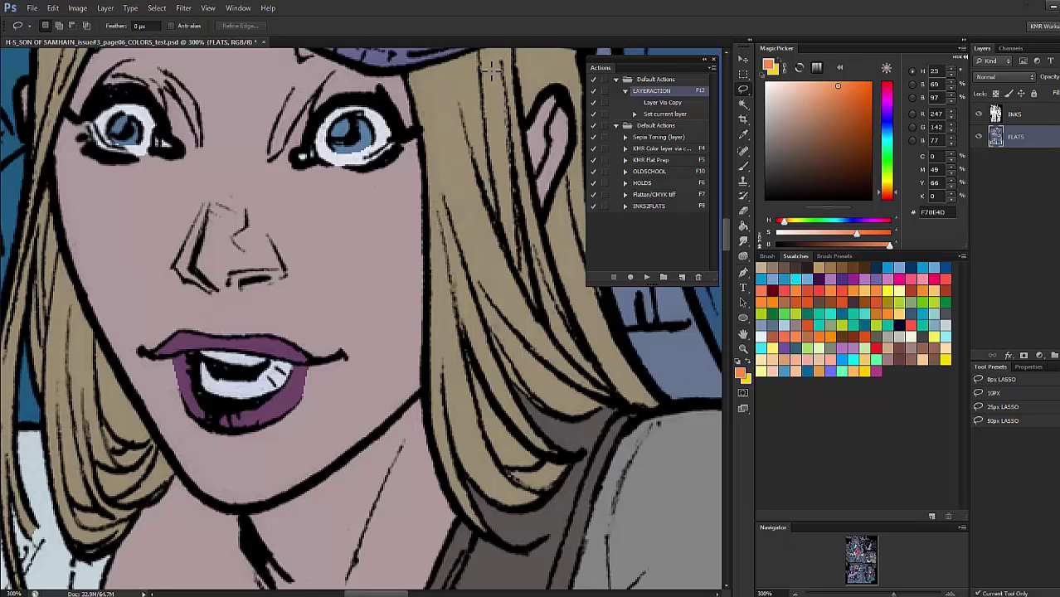
# Select the skin flats with the Magic Wand and copy them to their own layer using the KMR Color layer action.
pyautogui.press('w')
pyautogui.click(385, 225)
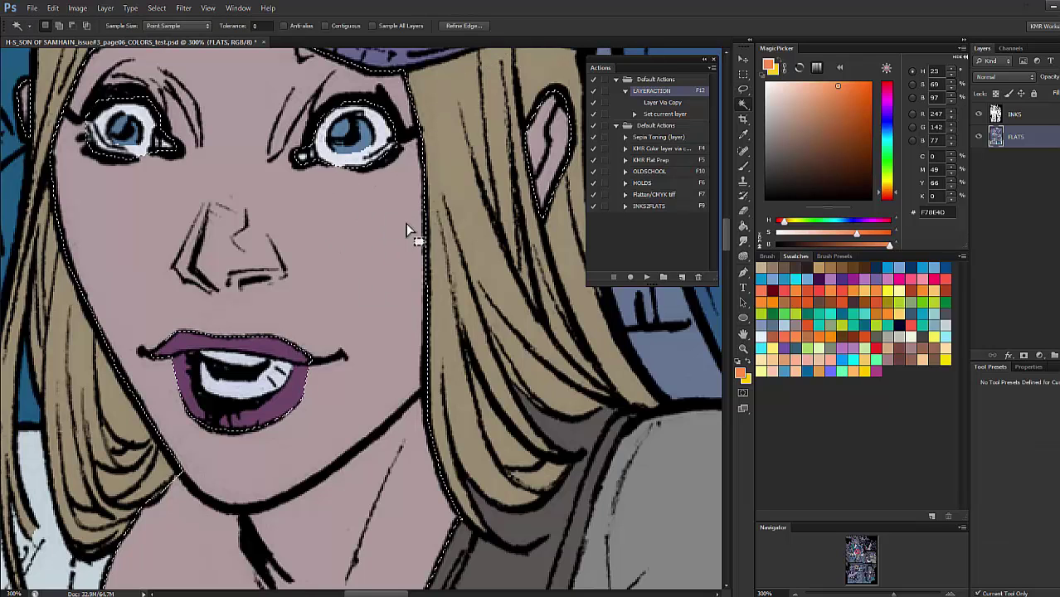
pyautogui.press('F4')
# Try brushing an orange highlight in Screen mode over the cheek beside the hair, undo back through the strokes, and clear the selection.
pyautogui.moveTo(433, 237)
pyautogui.mouseDown()
pyautogui.moveTo(409, 222)
pyautogui.moveTo(409, 278)
pyautogui.moveTo(359, 243)
pyautogui.moveTo(390, 222)
pyautogui.moveTo(384, 205)
pyautogui.moveTo(374, 237)
pyautogui.moveTo(432, 220)
pyautogui.moveTo(397, 271)
pyautogui.moveTo(402, 216)
pyautogui.mouseUp()
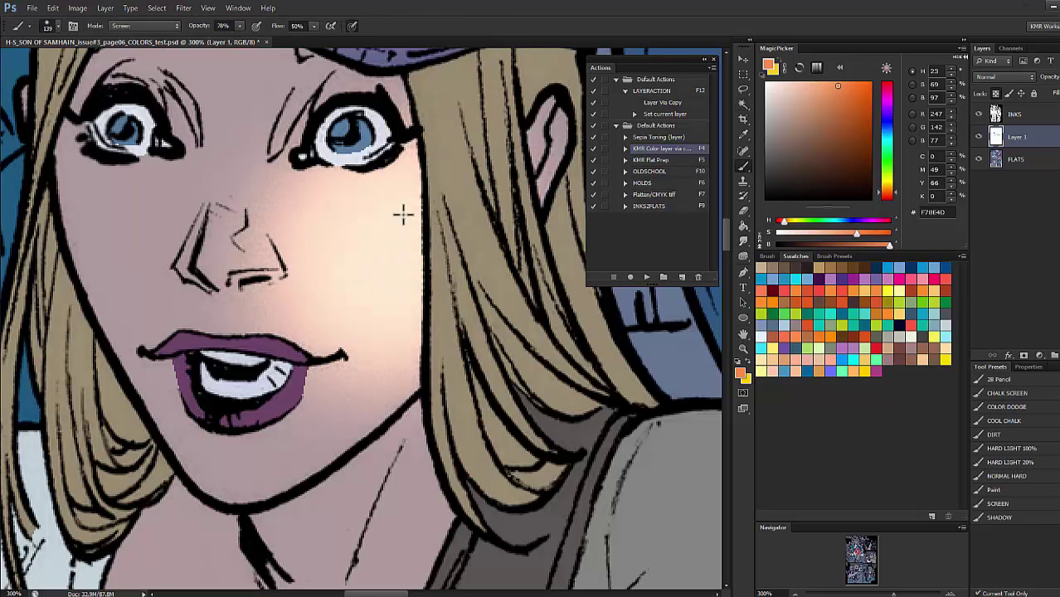
pyautogui.hotkey('ctrl', 'alt', 'z')
pyautogui.hotkey('ctrl', 'alt', 'z')
pyautogui.hotkey('ctrl', 'alt', 'z')
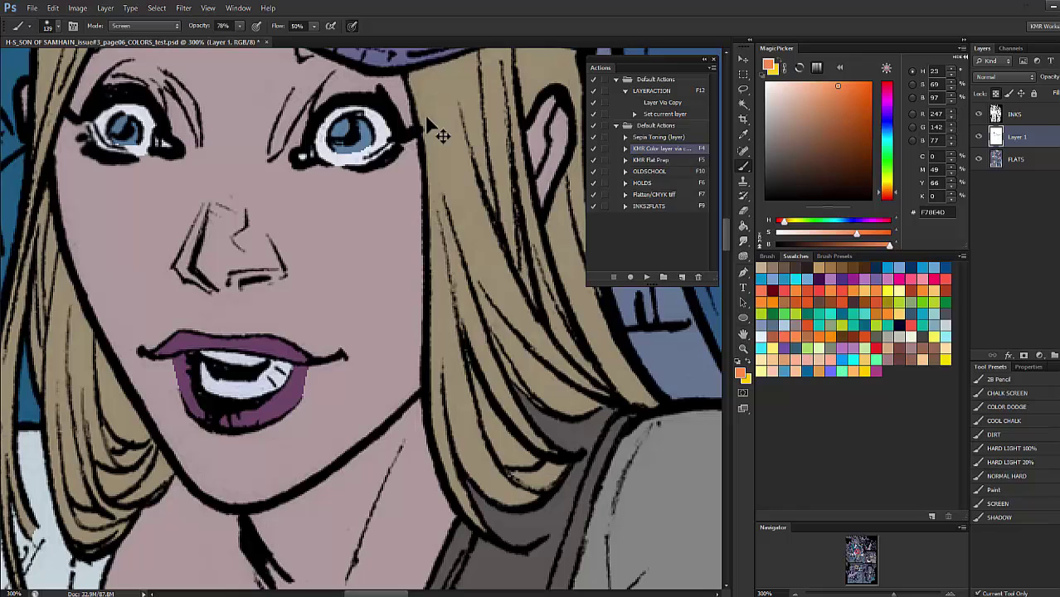
pyautogui.press('l')
pyautogui.hotkey('ctrl', 'alt', 'z')
pyautogui.hotkey('ctrl', 'd')
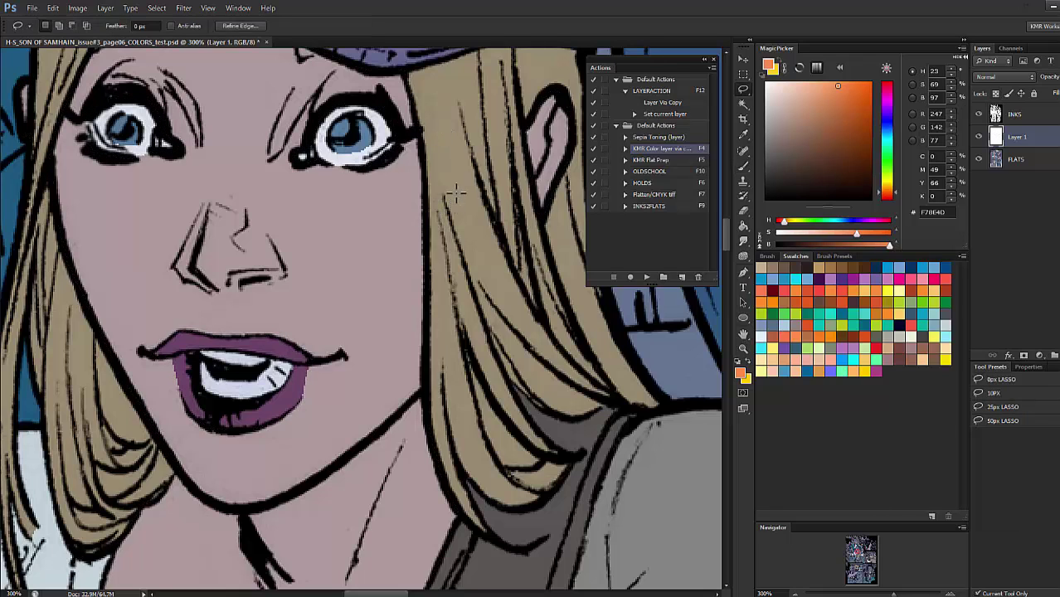